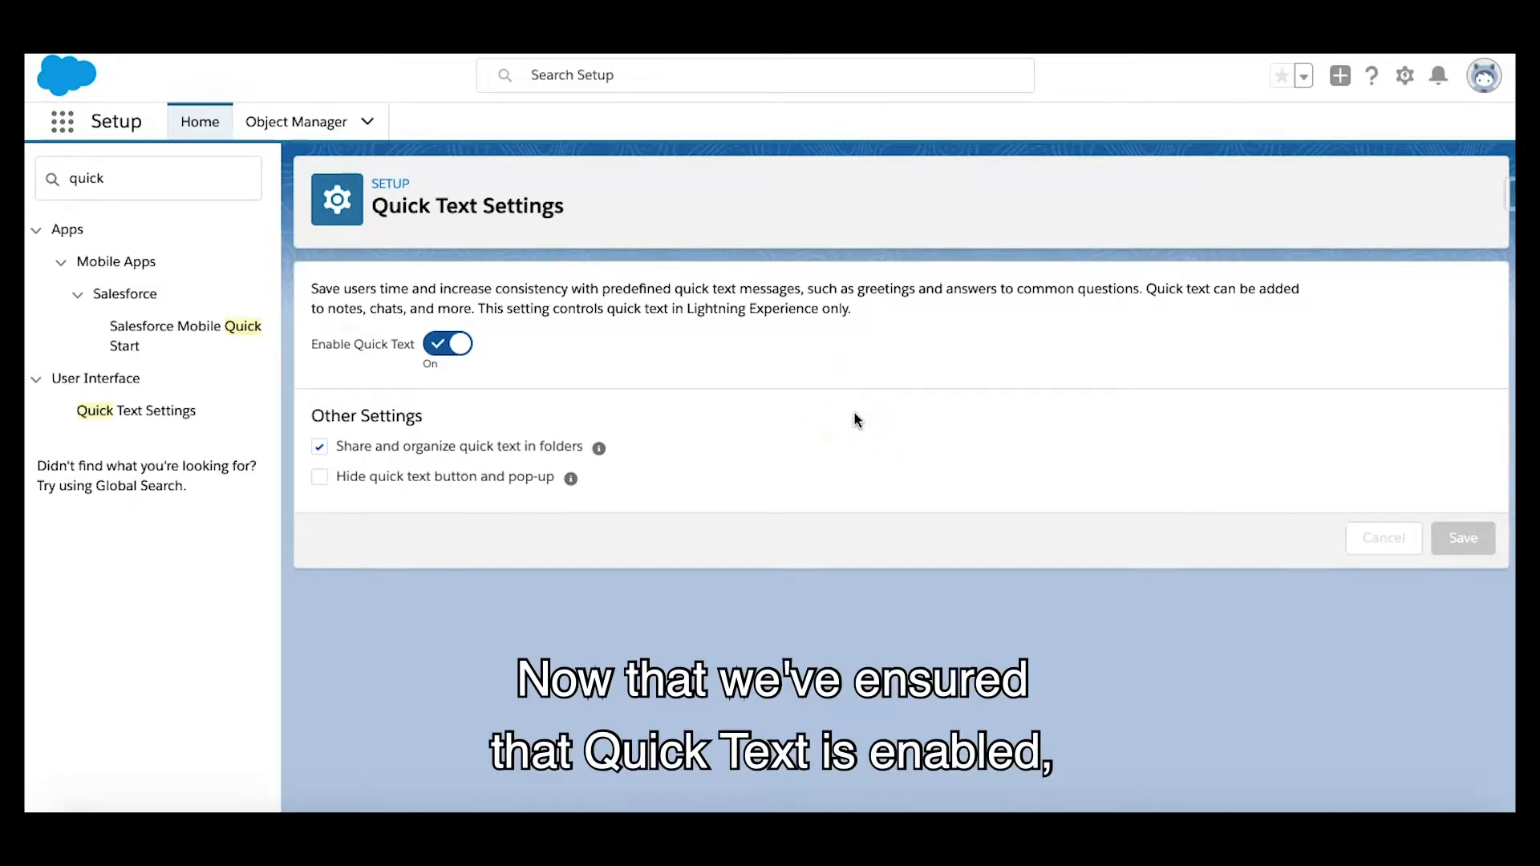
Open the App Launcher, search for "quick" and open the Quick Text item
left_click(655, 242)
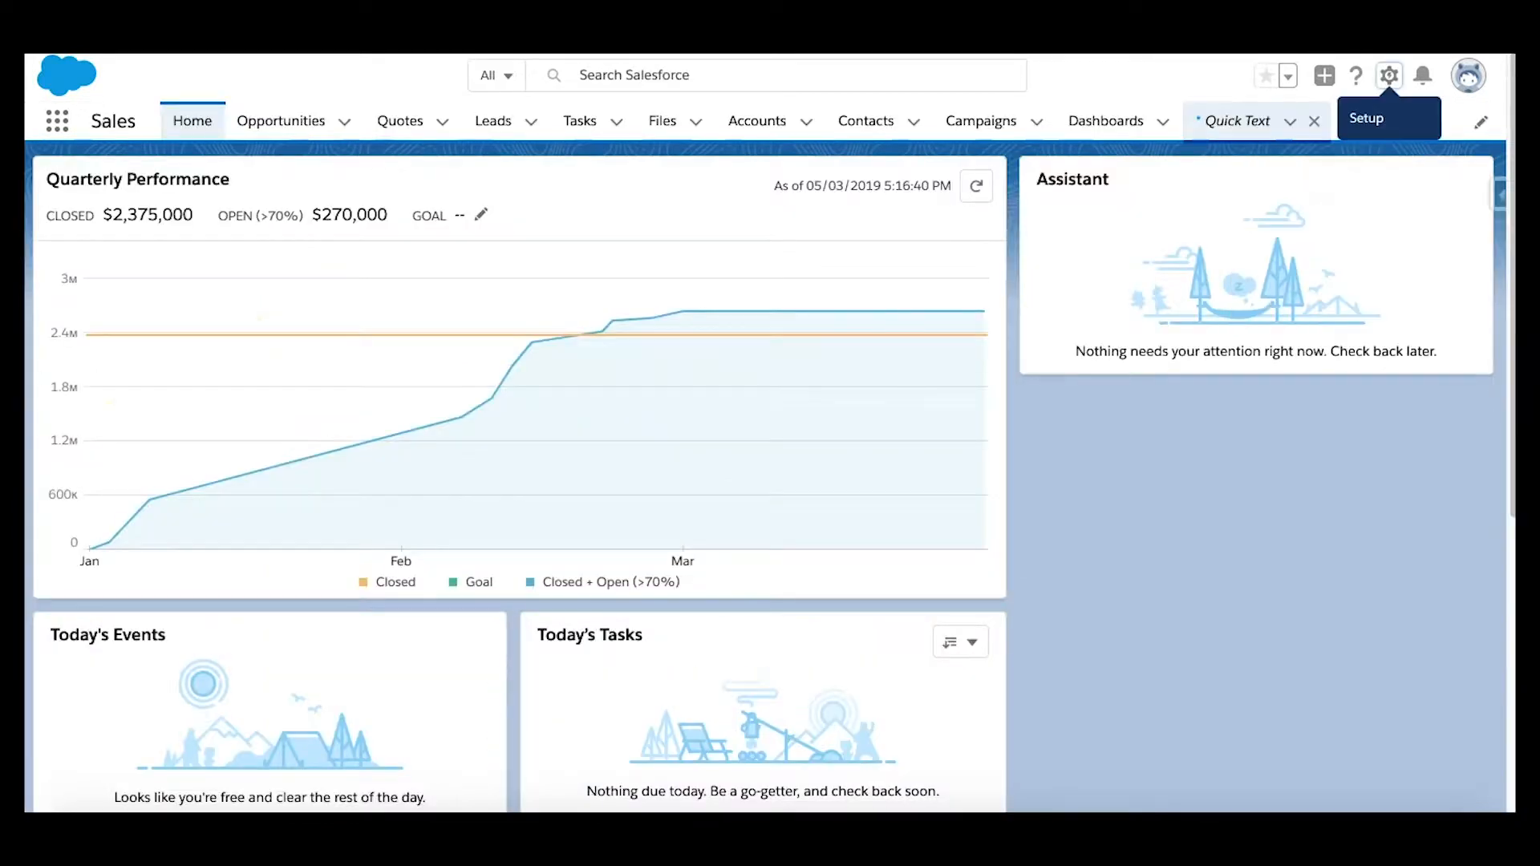
left_click(59, 124)
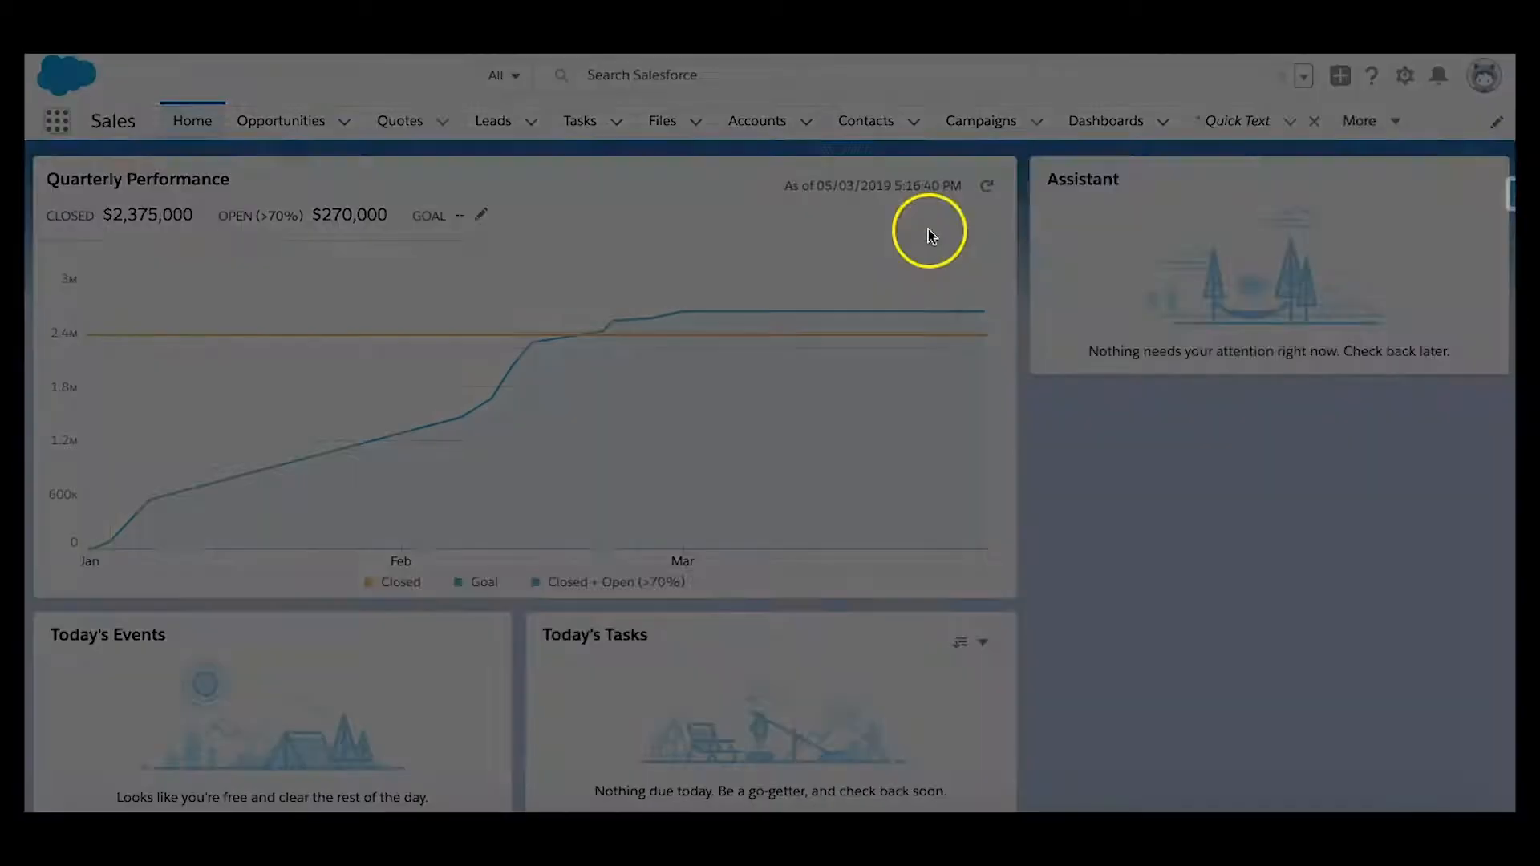
type("q")
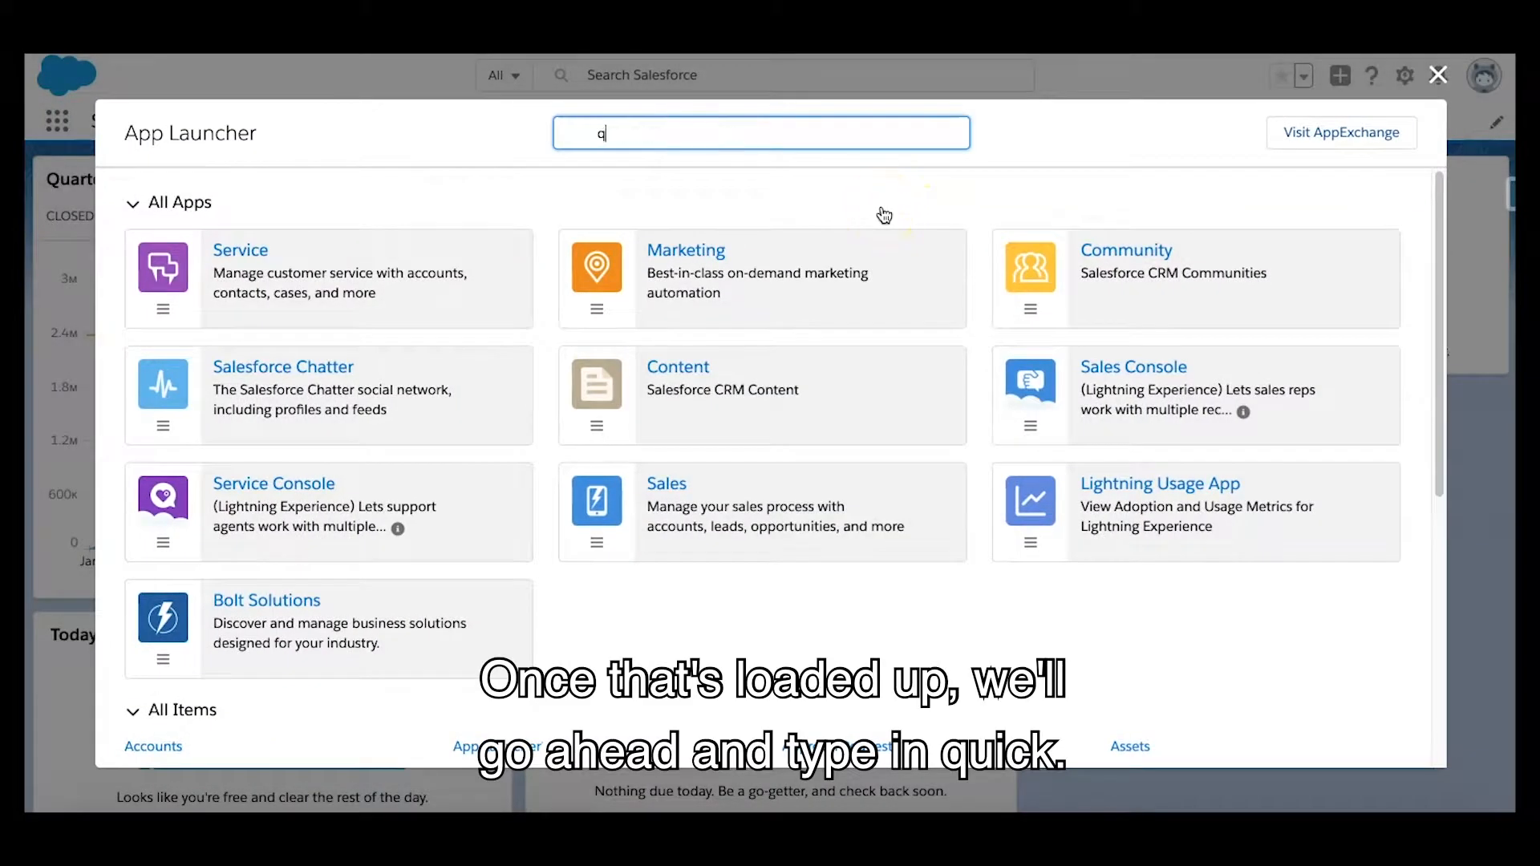
type("uic")
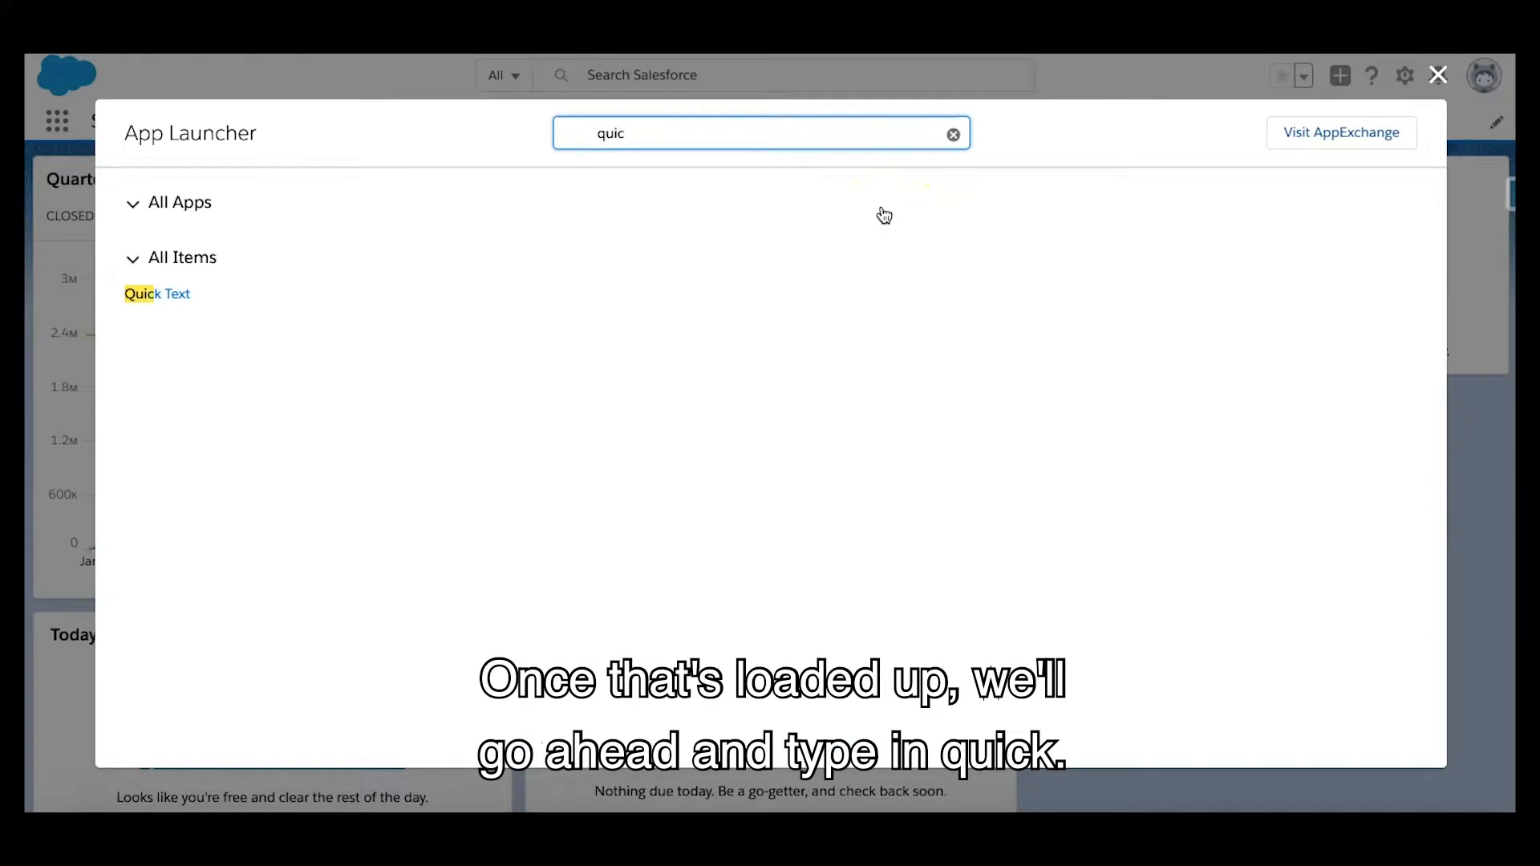
type("k")
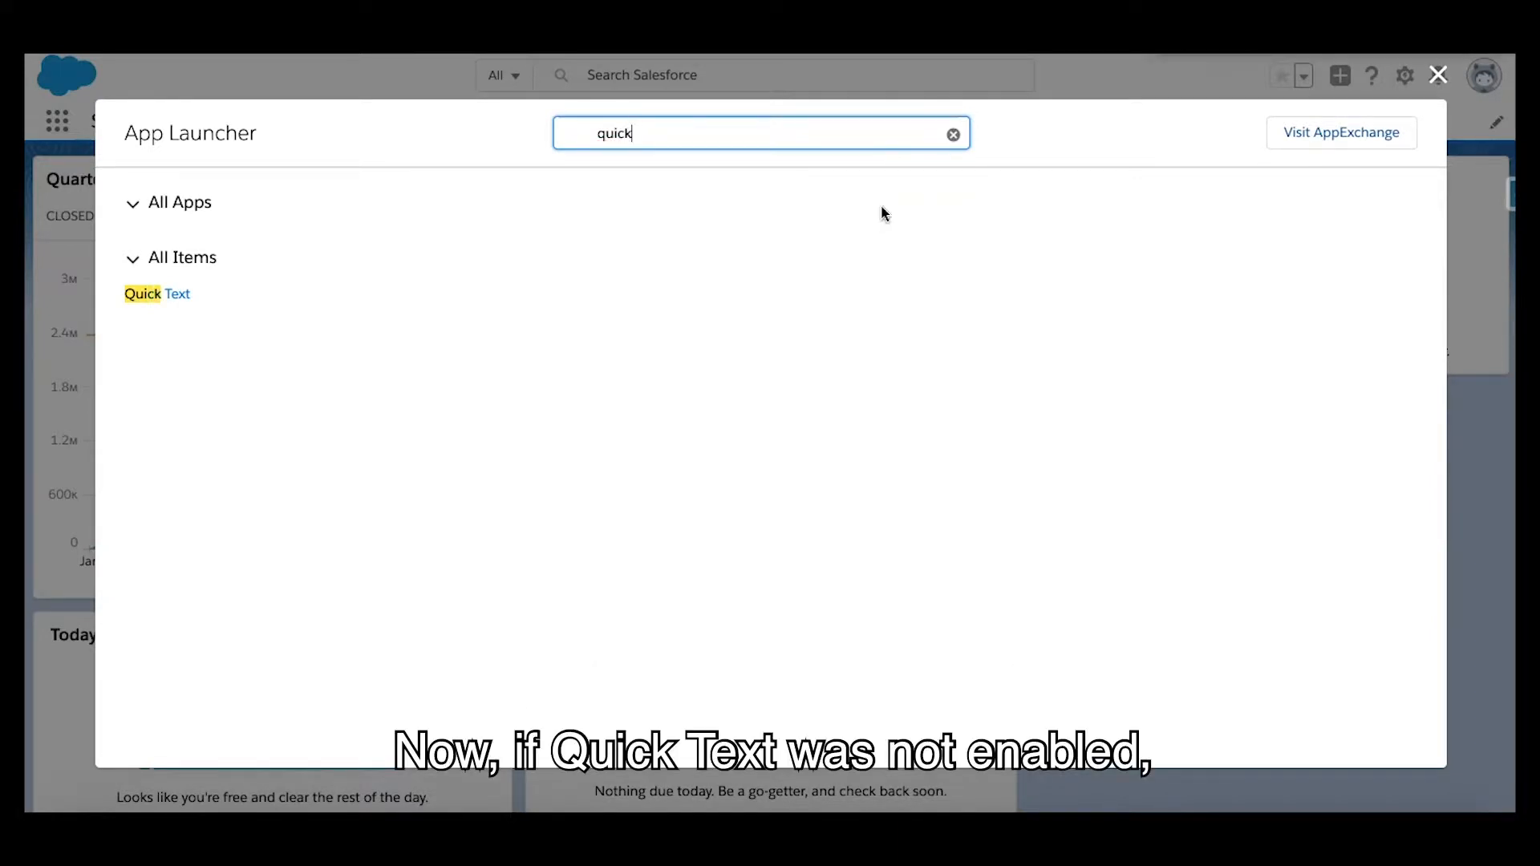
left_click(411, 142)
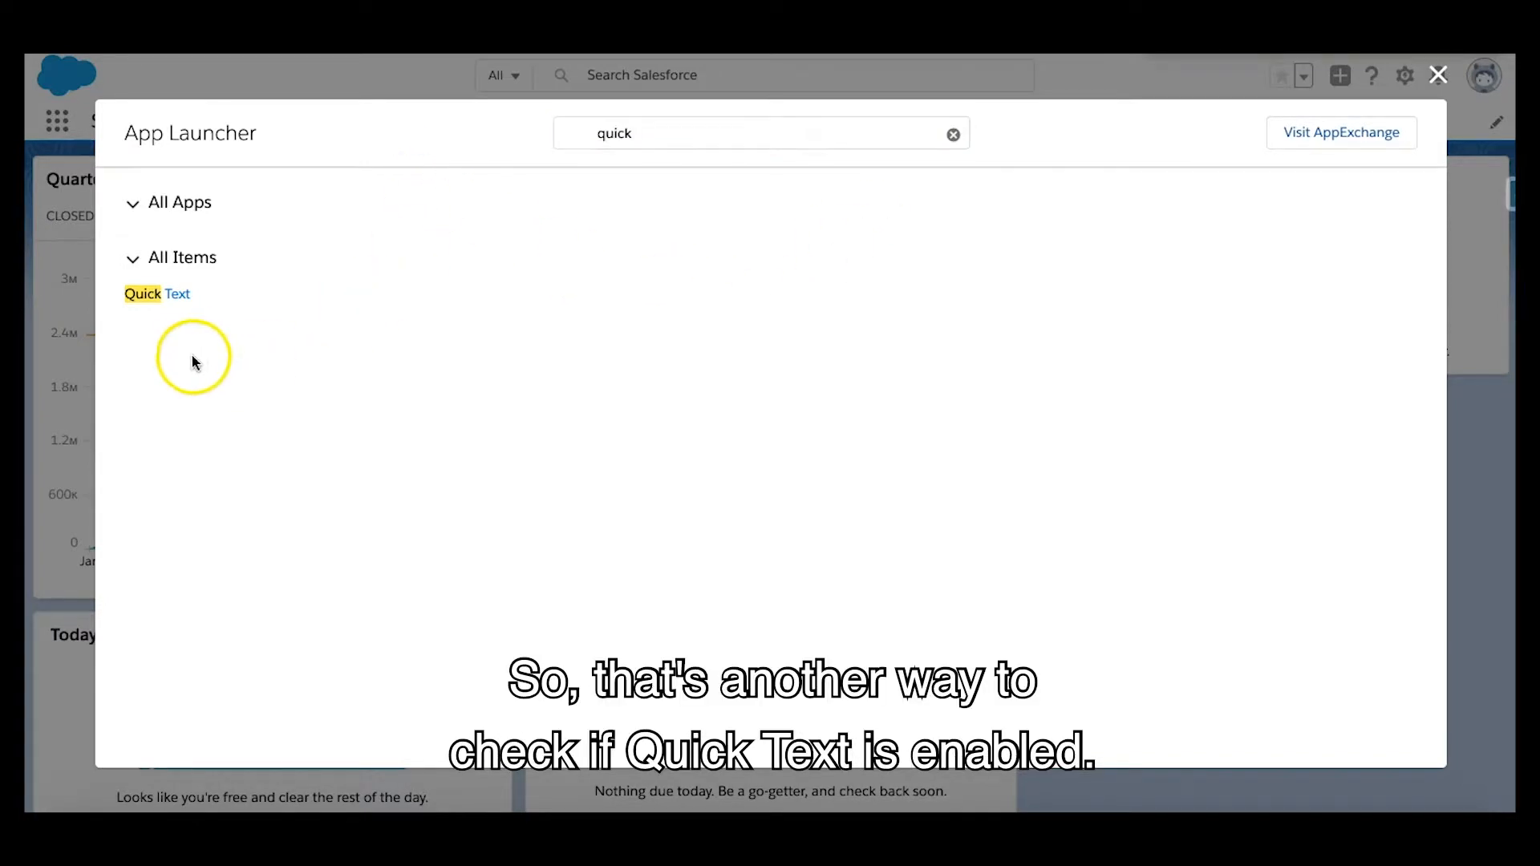
left_click(165, 305)
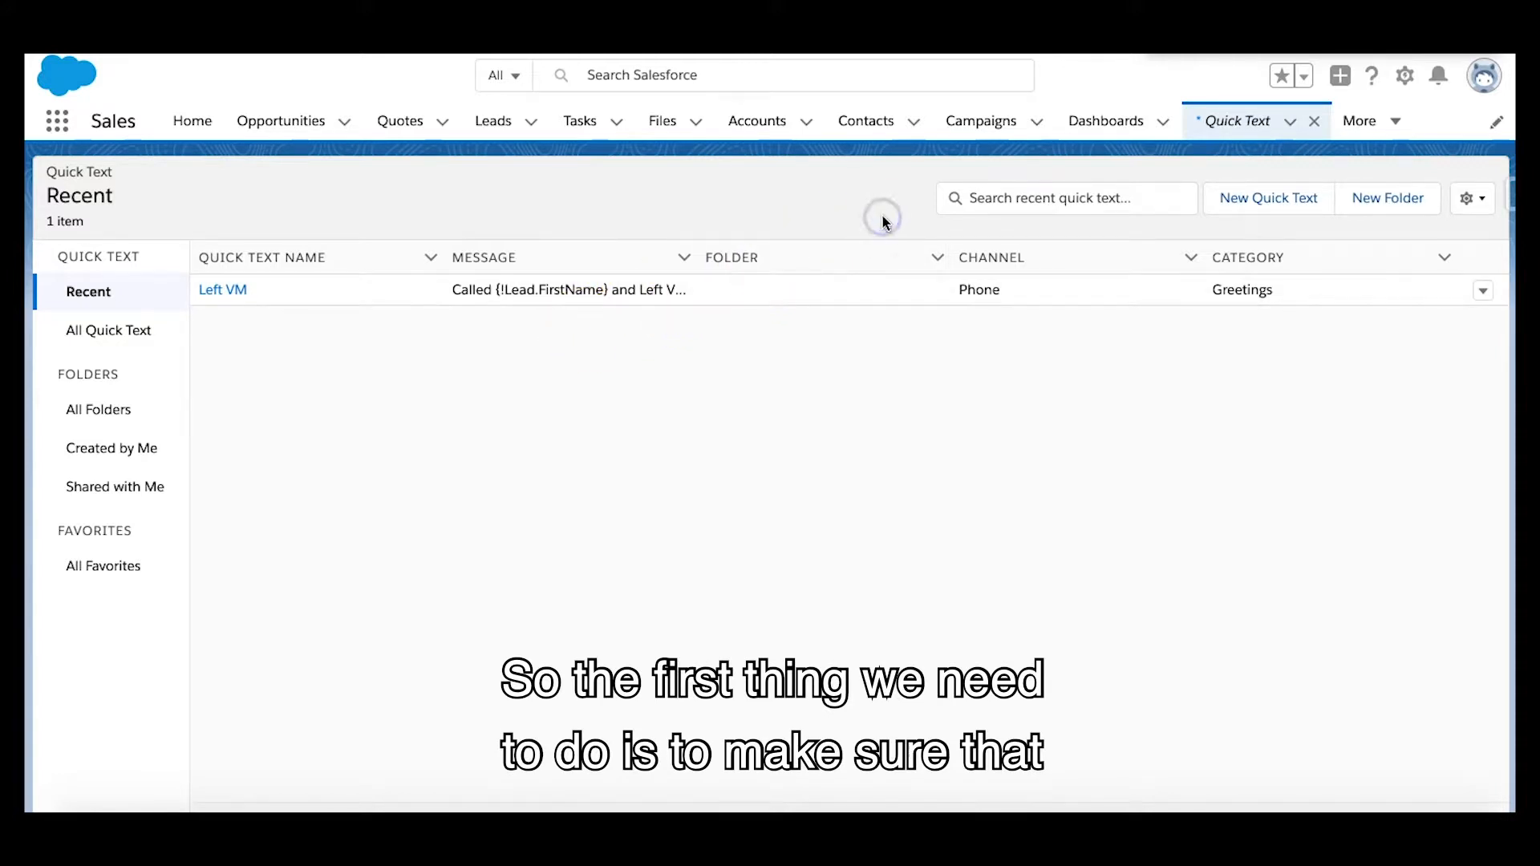
Try to create a quick text folder labelled "Space Station QT" with the unique name SpaceStationQT
left_click(1405, 201)
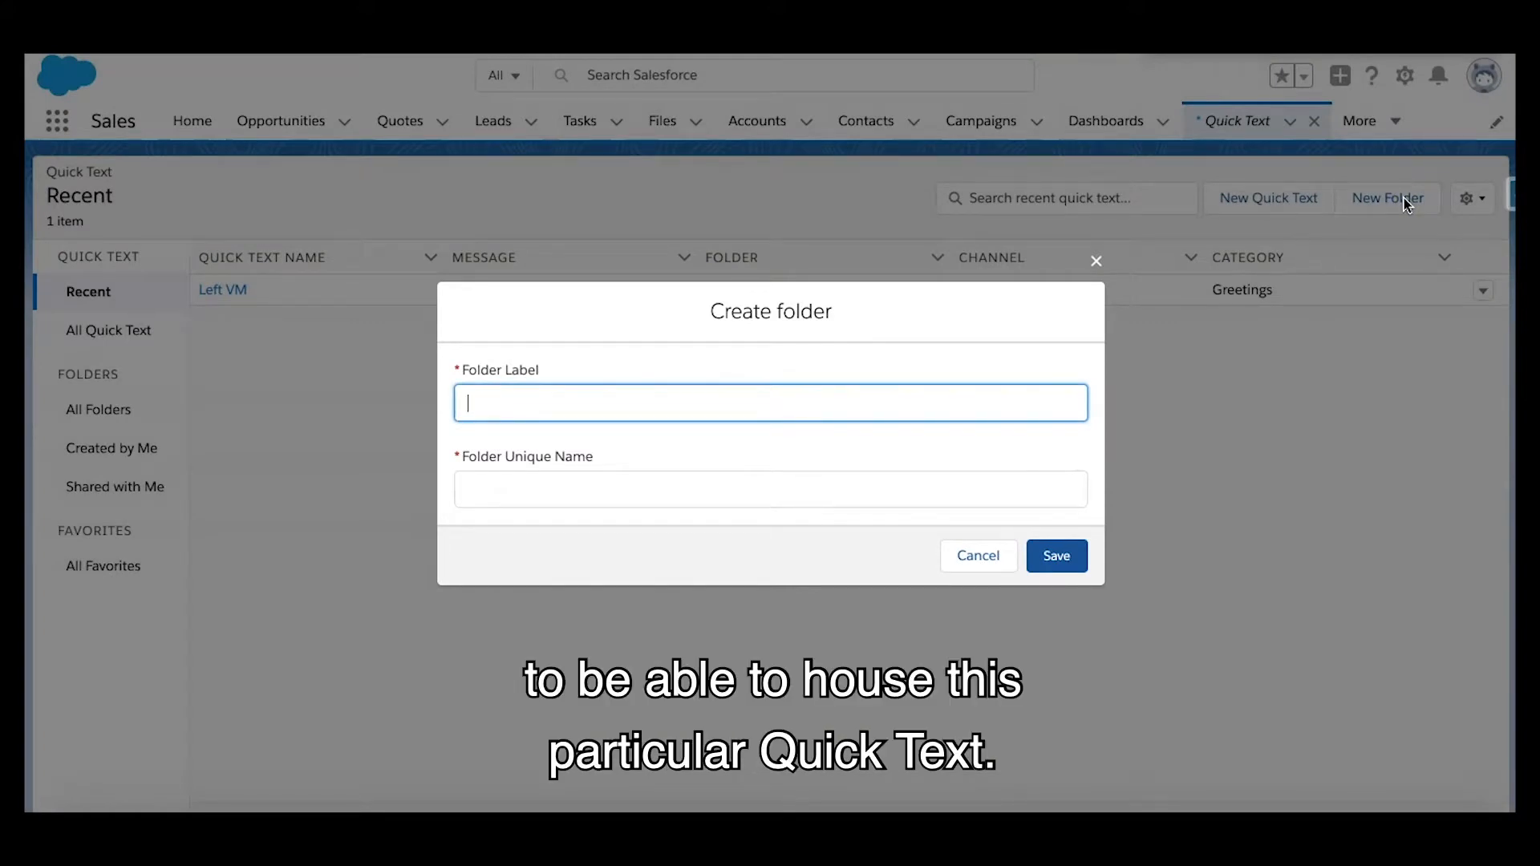
type("SpaceStation")
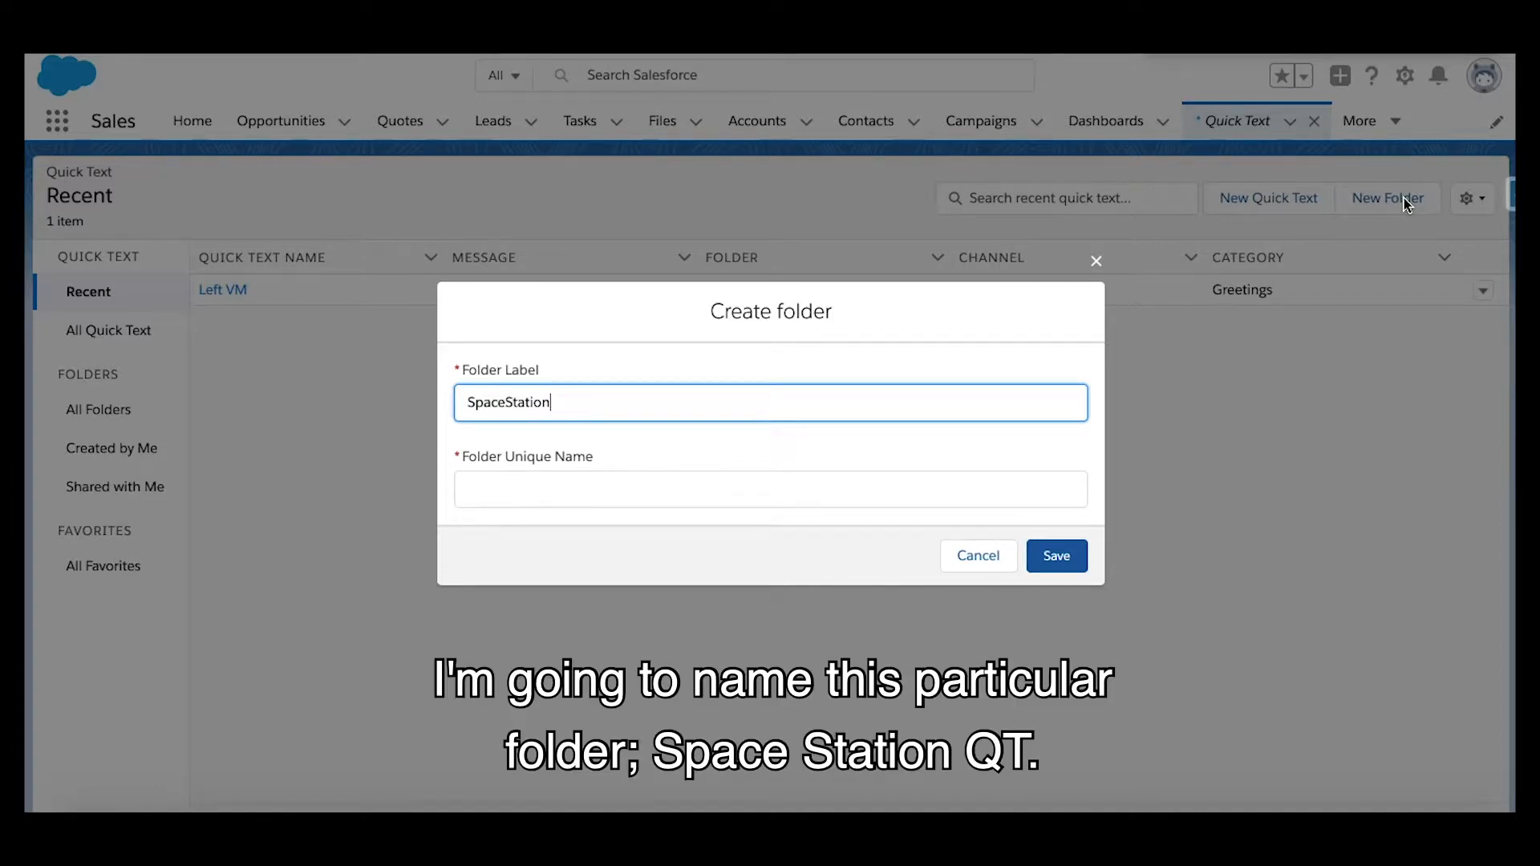
type(" QT")
left_click(822, 487)
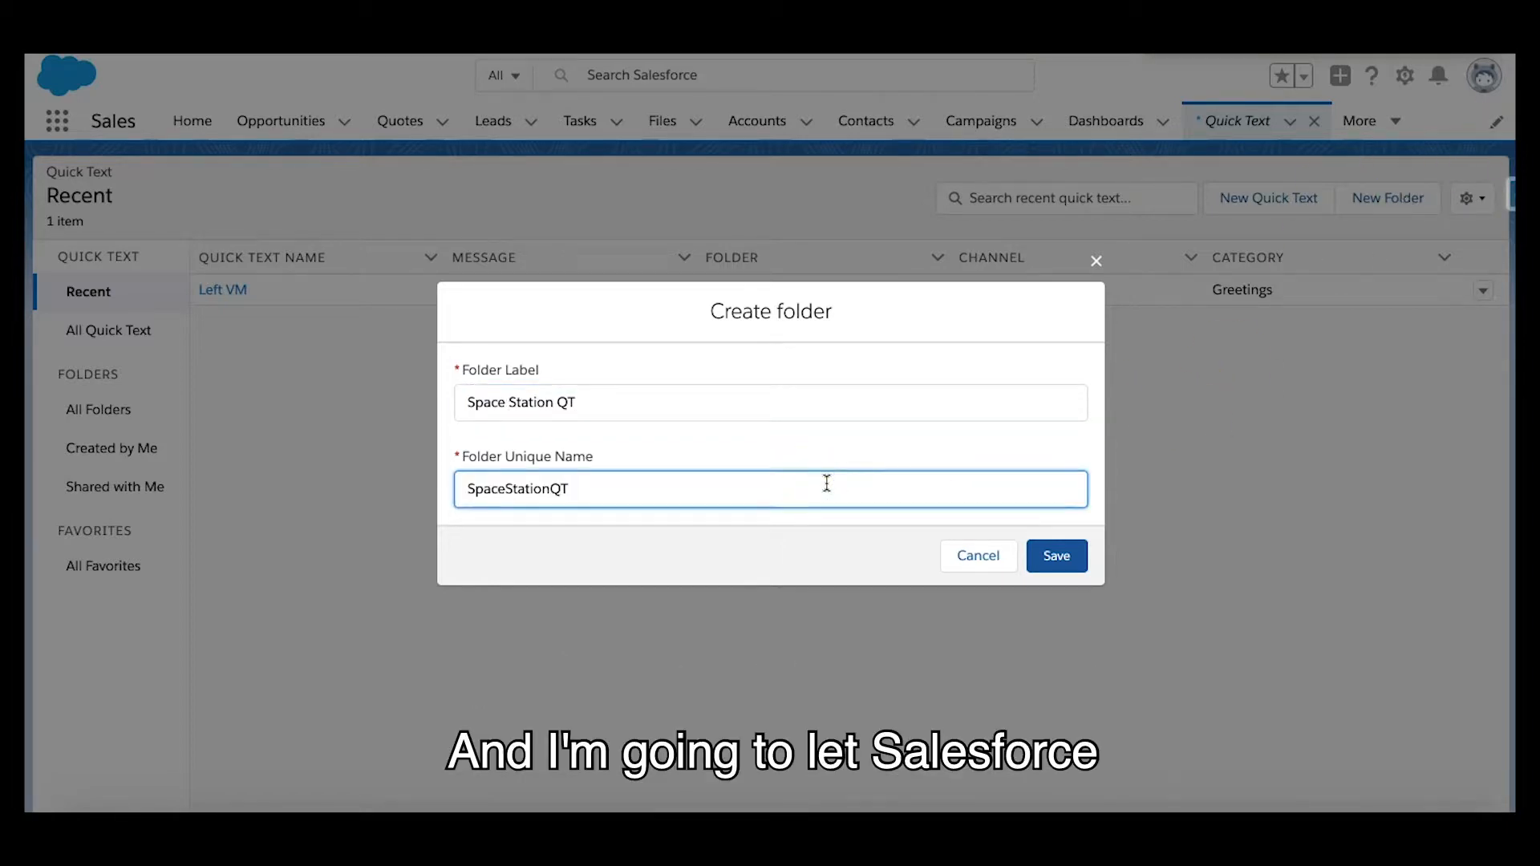
left_click(826, 481)
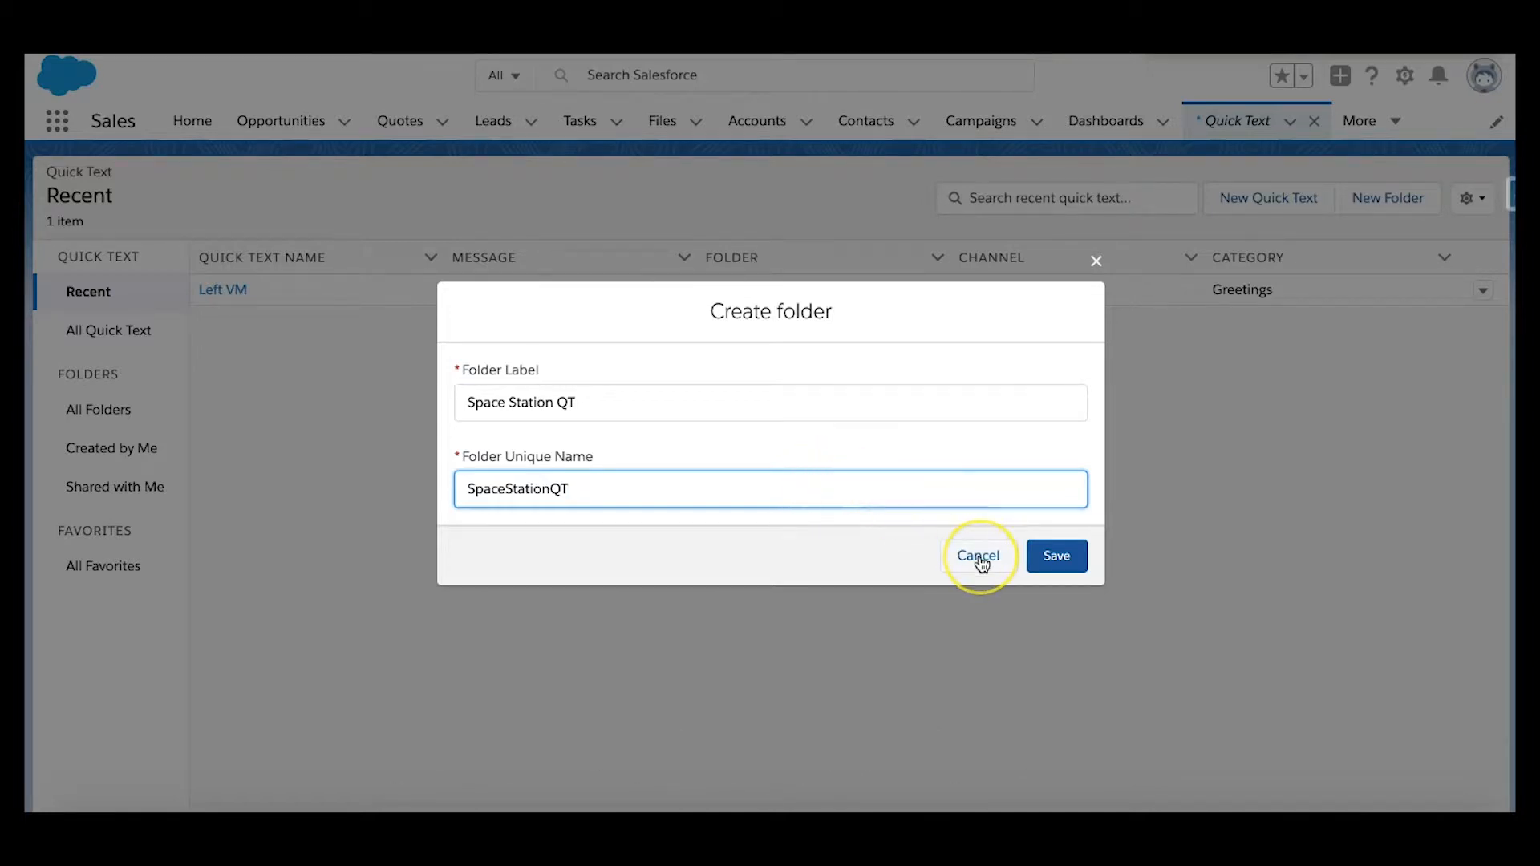
left_click(1052, 559)
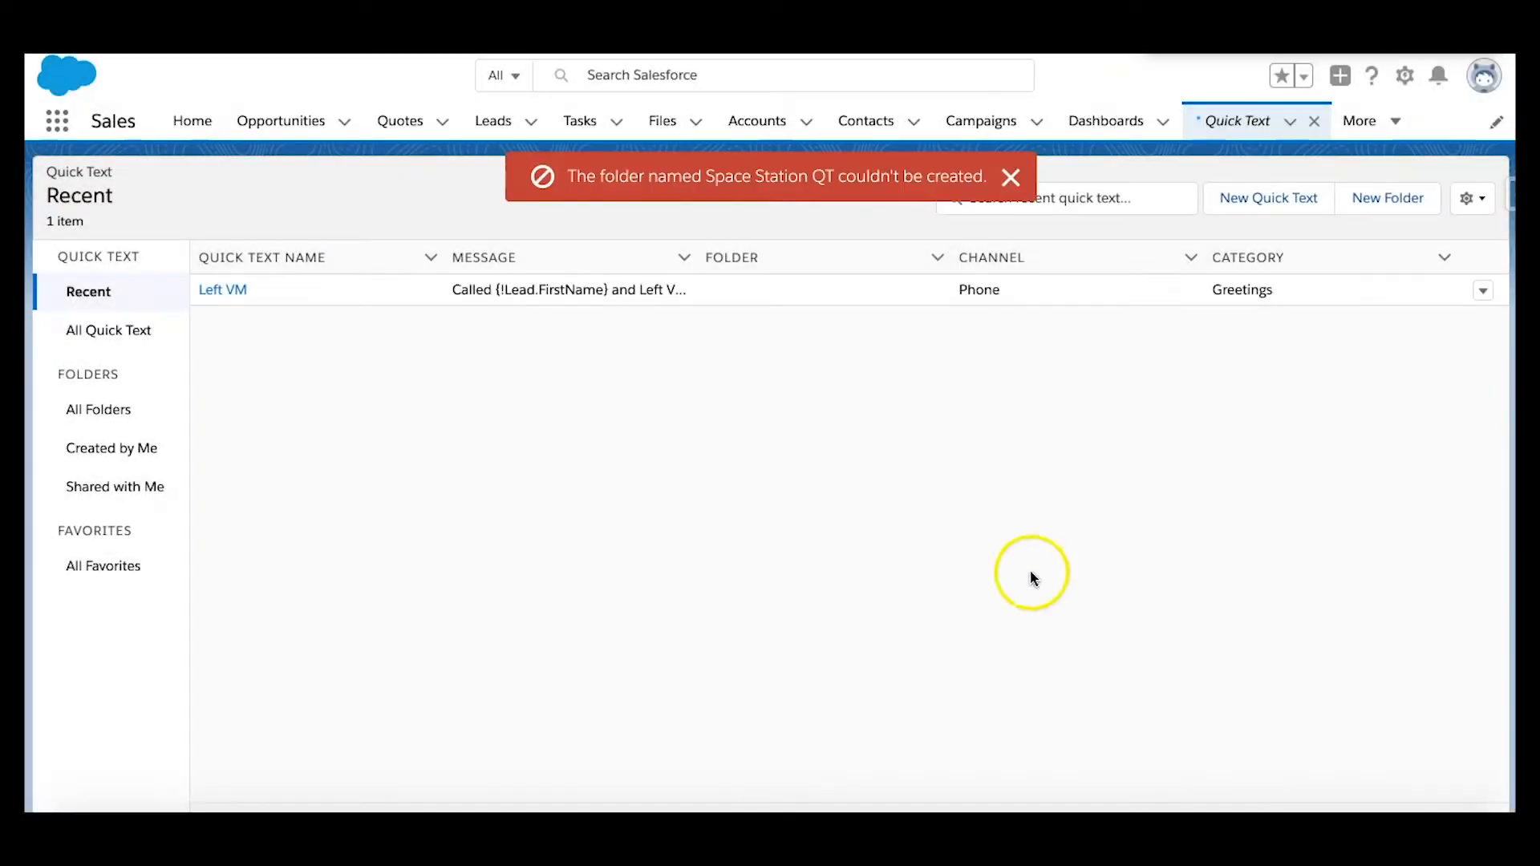
left_click(1012, 177)
Open the existing Space Station QT folder from the list of all folders and start a new quick text in it
left_click(152, 410)
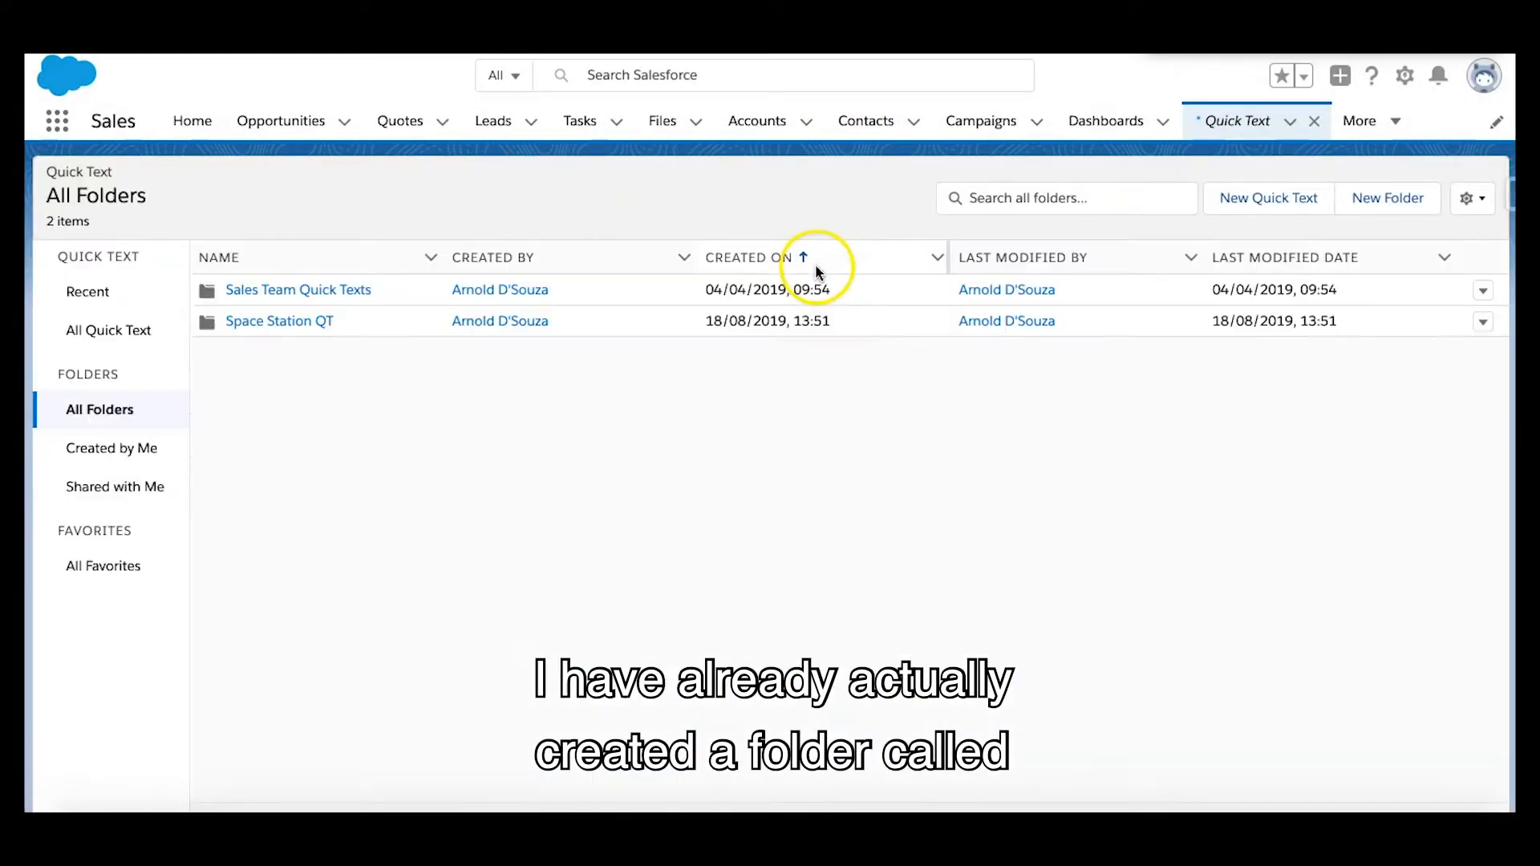
left_click(264, 327)
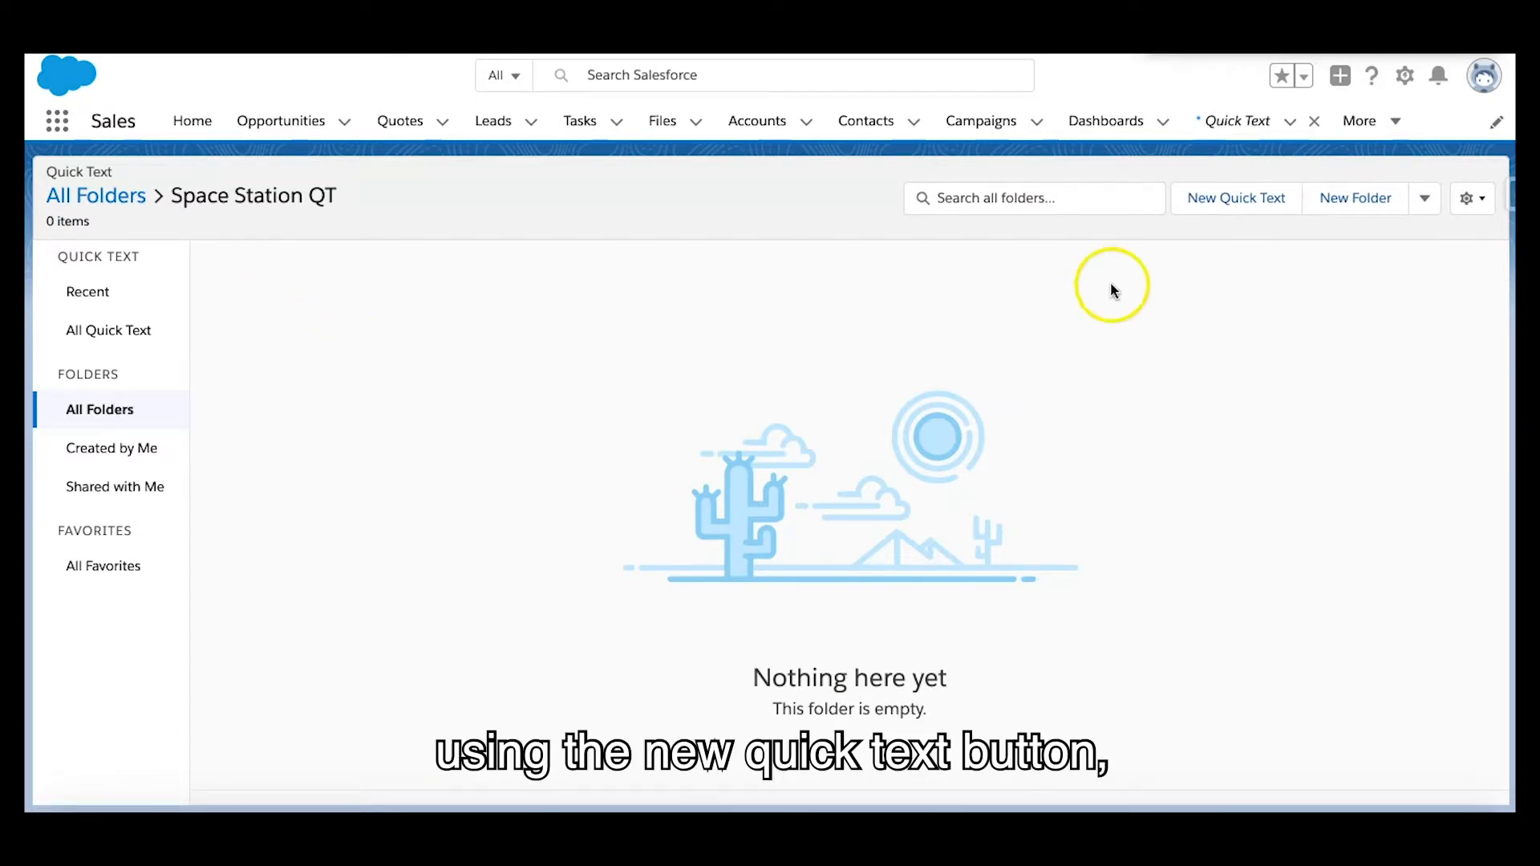
left_click(1239, 210)
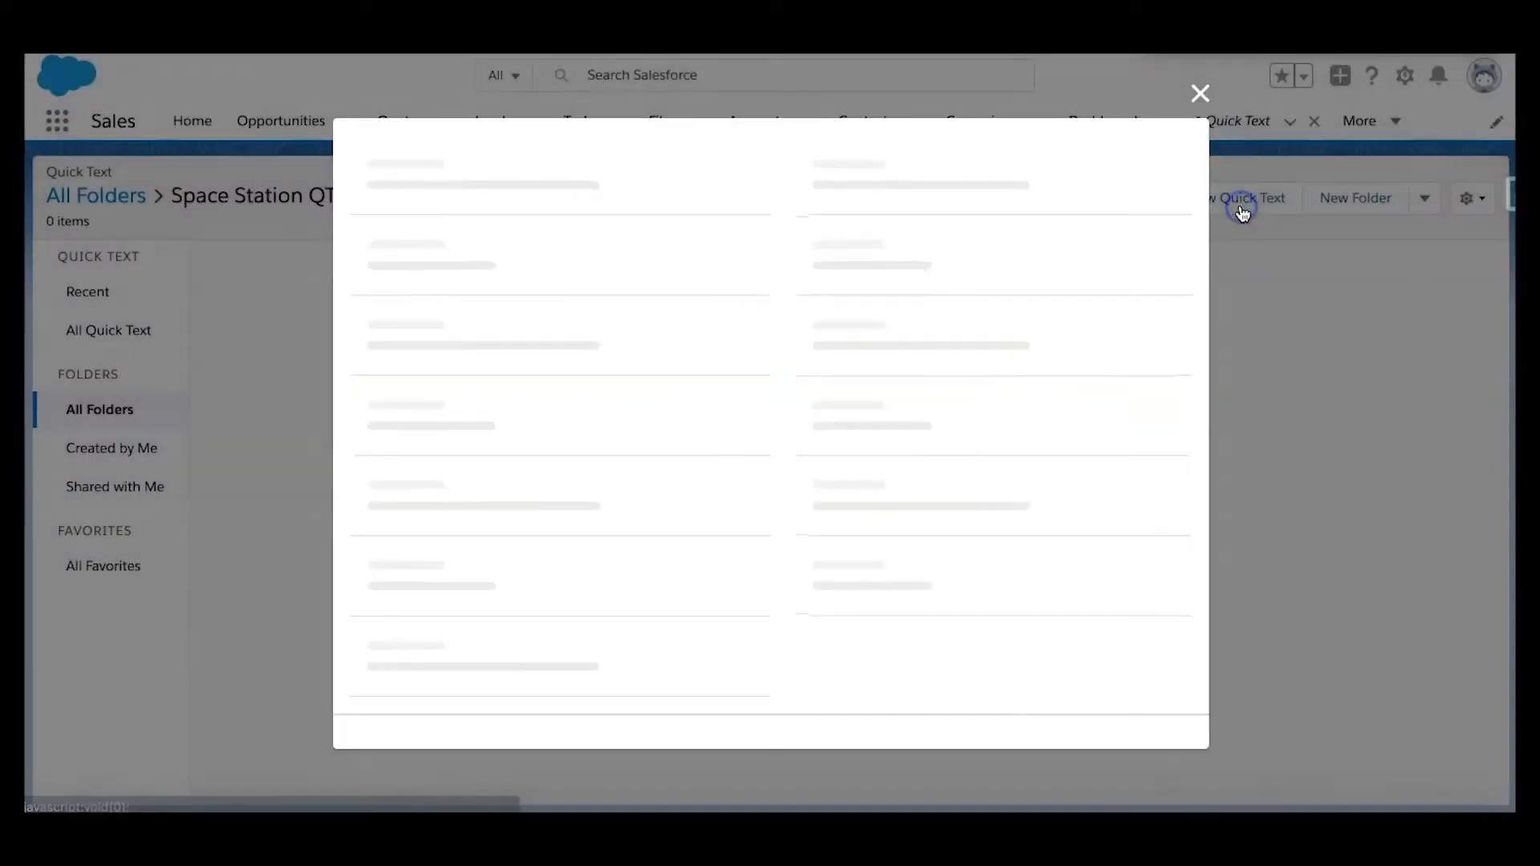
left_click(1156, 227)
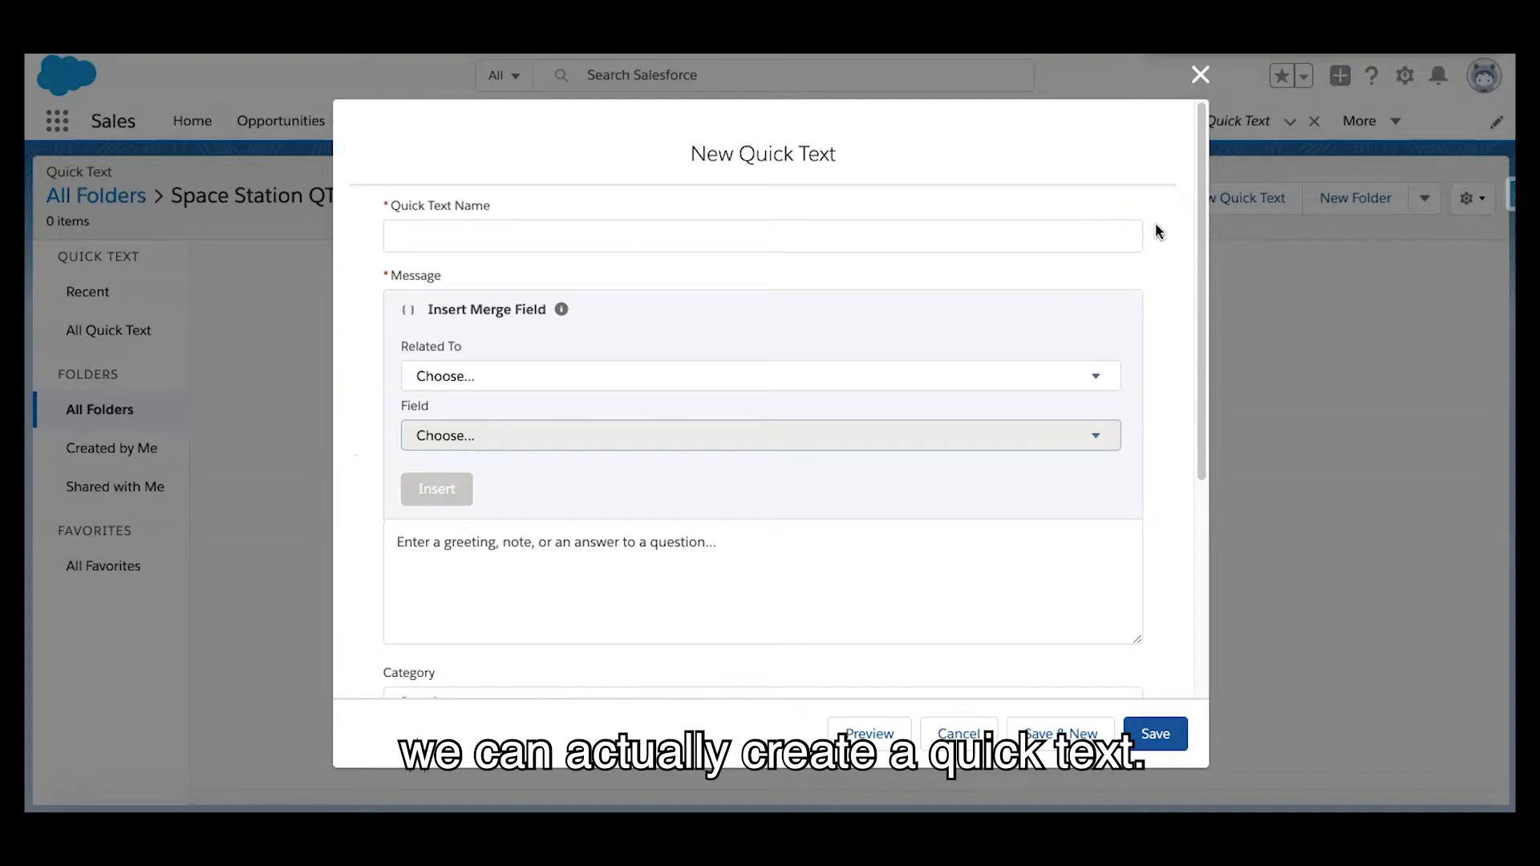
Name the quick text "Spoke to Client Not Interested"
left_click(1087, 230)
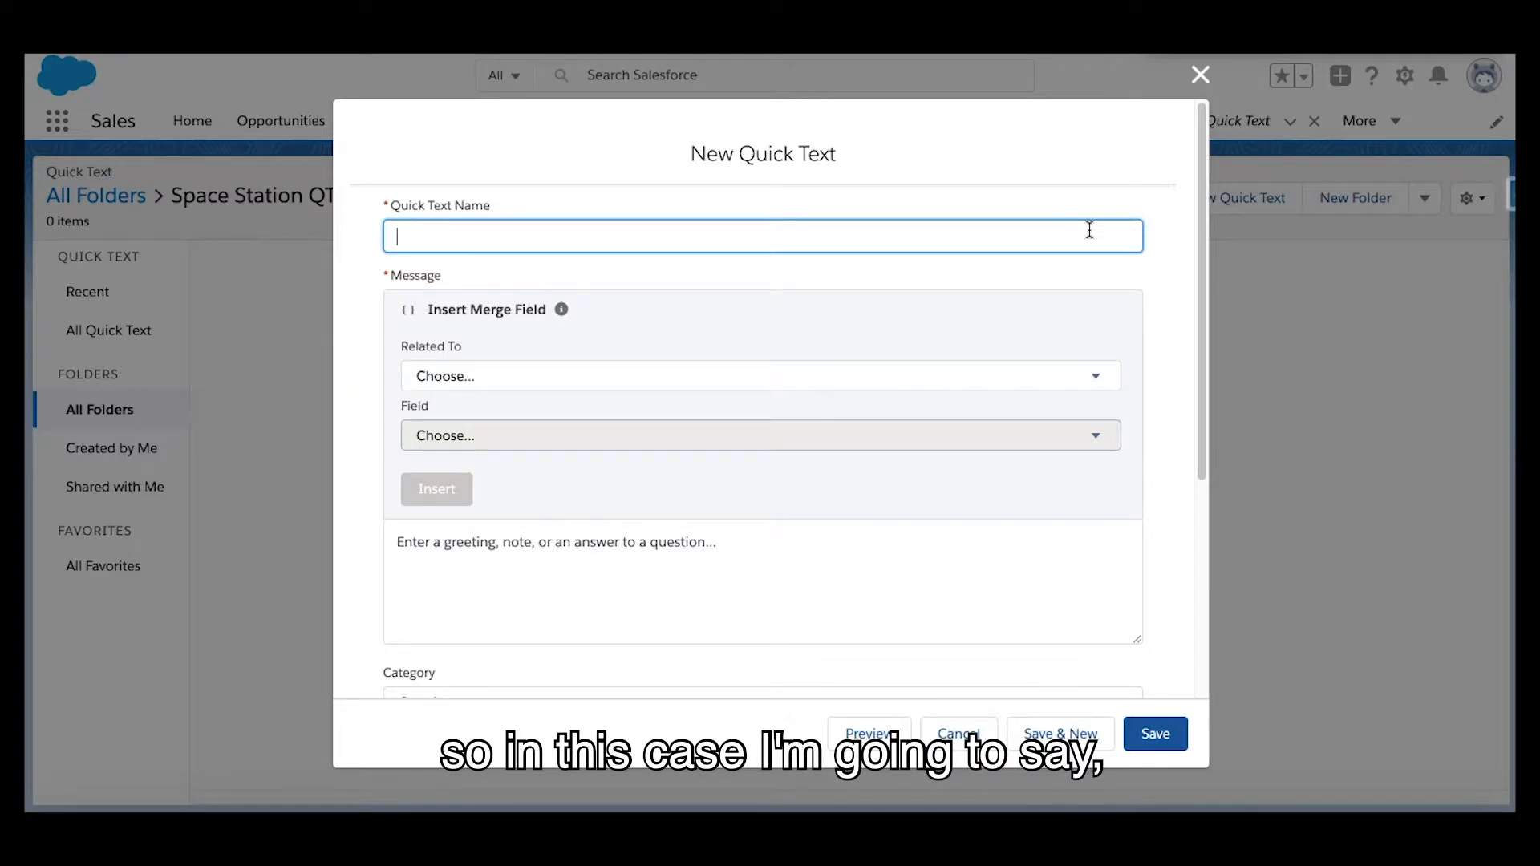
type("Spoke to Client Not Interested")
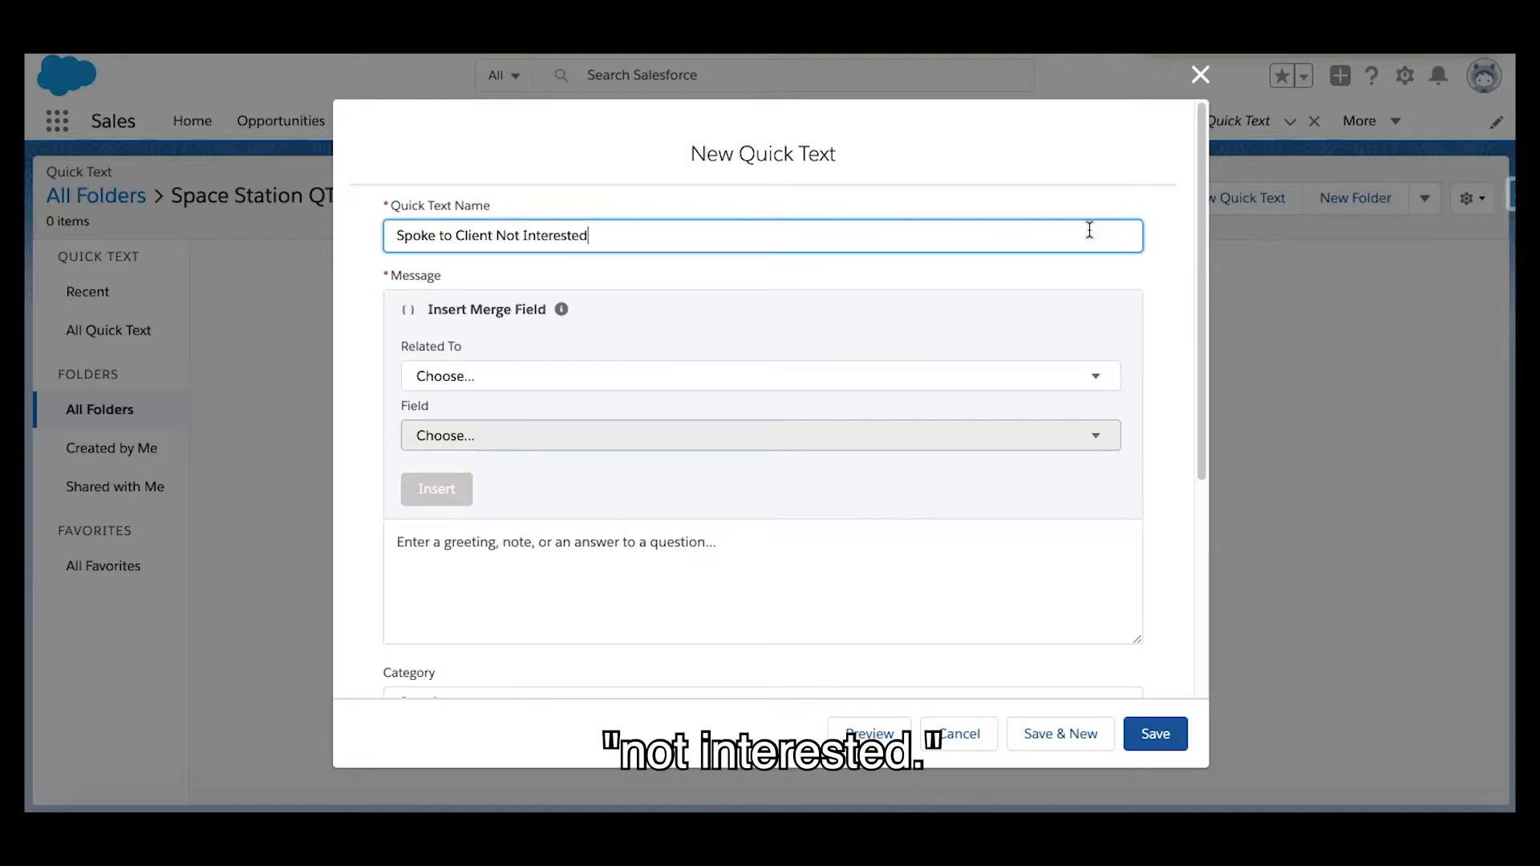
Set the message's merge field to relate to Lead and use the First Name field
left_click(553, 575)
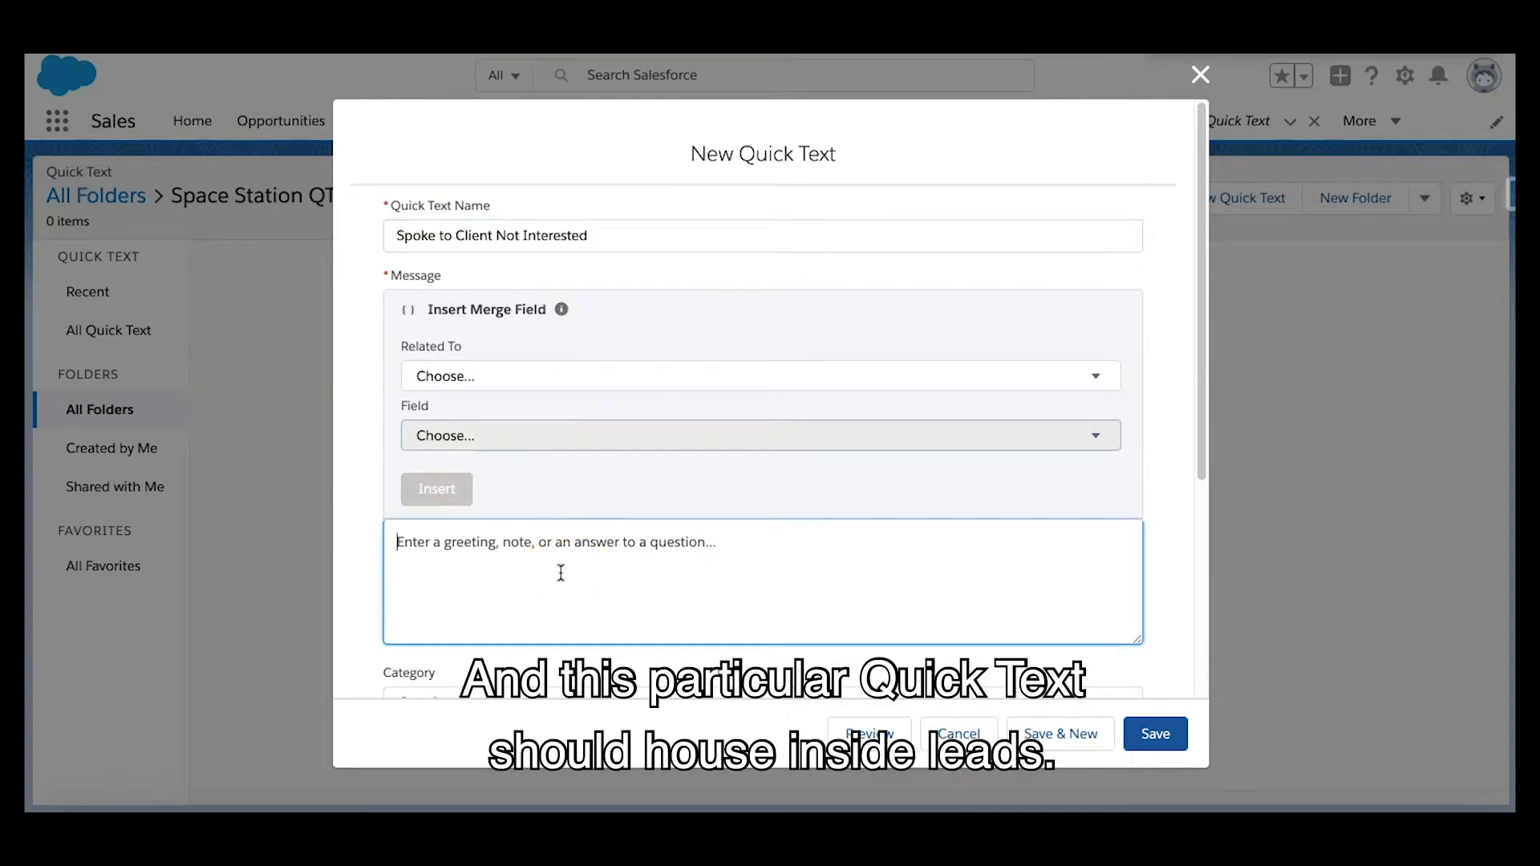
left_click(578, 562)
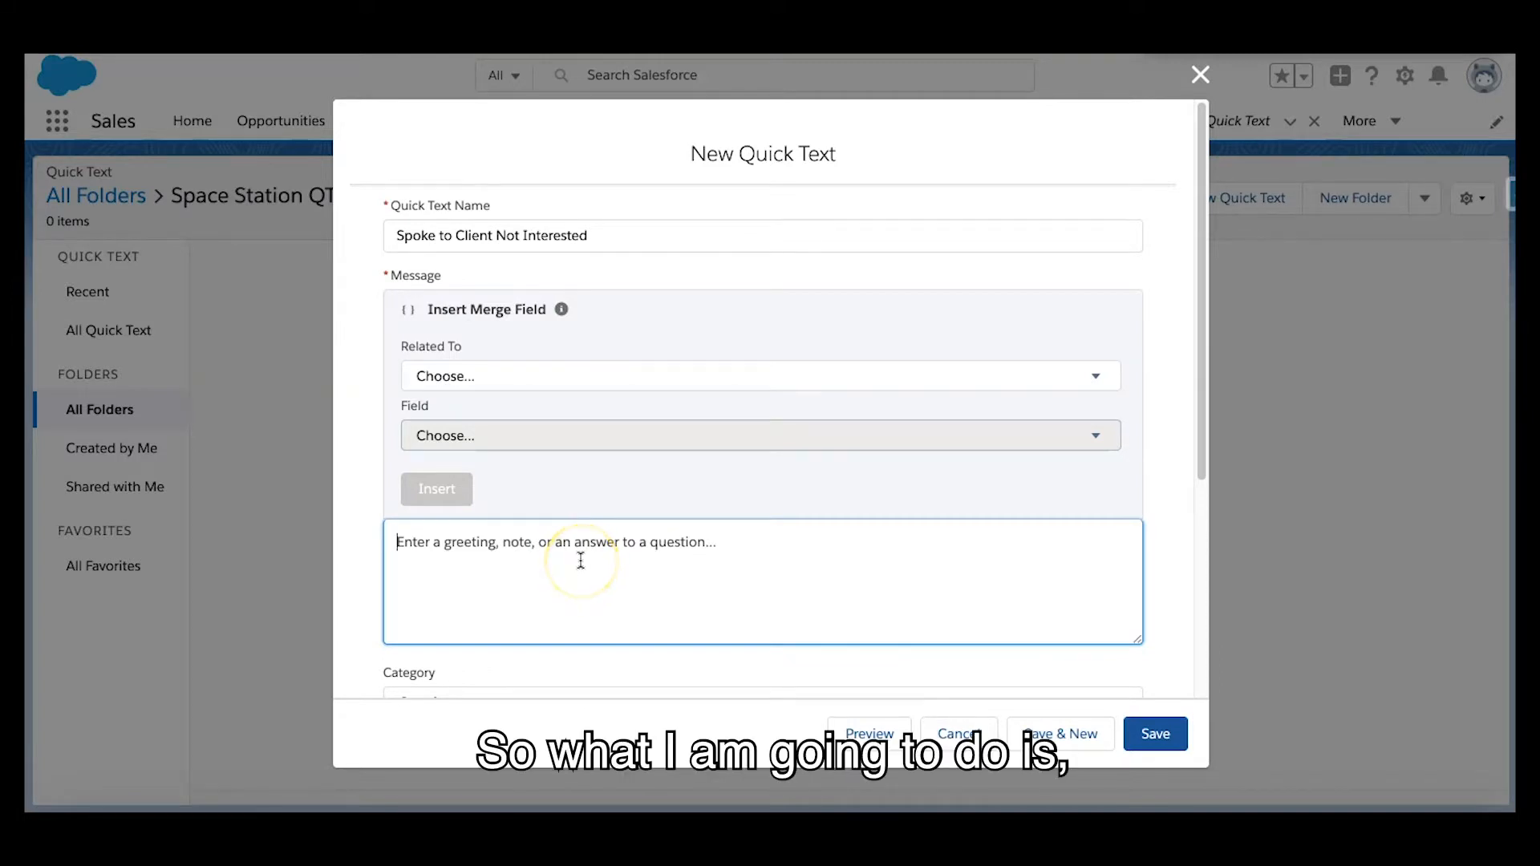
left_click(790, 376)
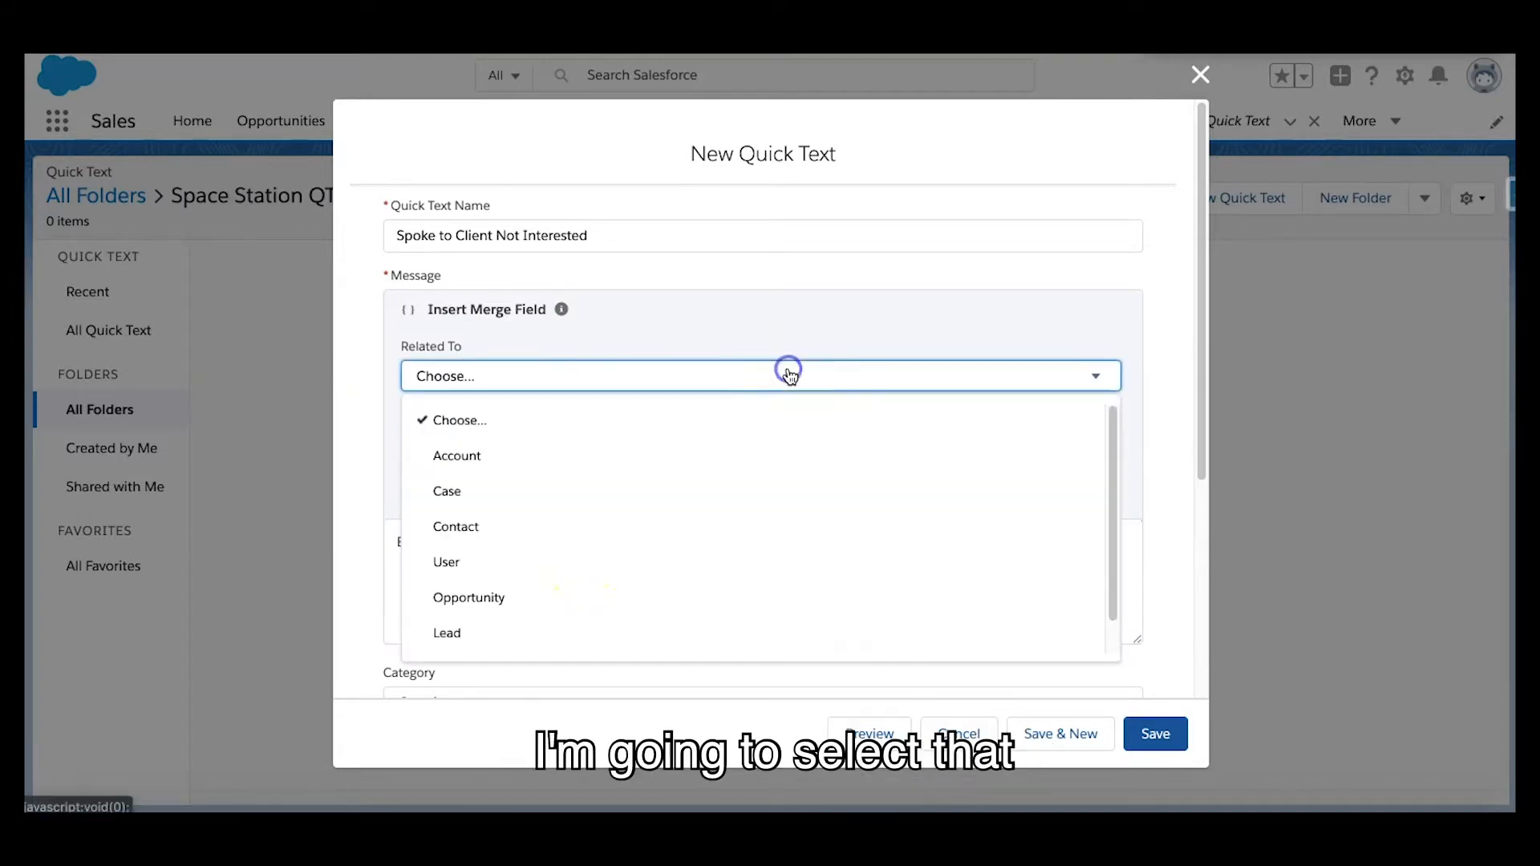
scroll(681, 579, "down", 1)
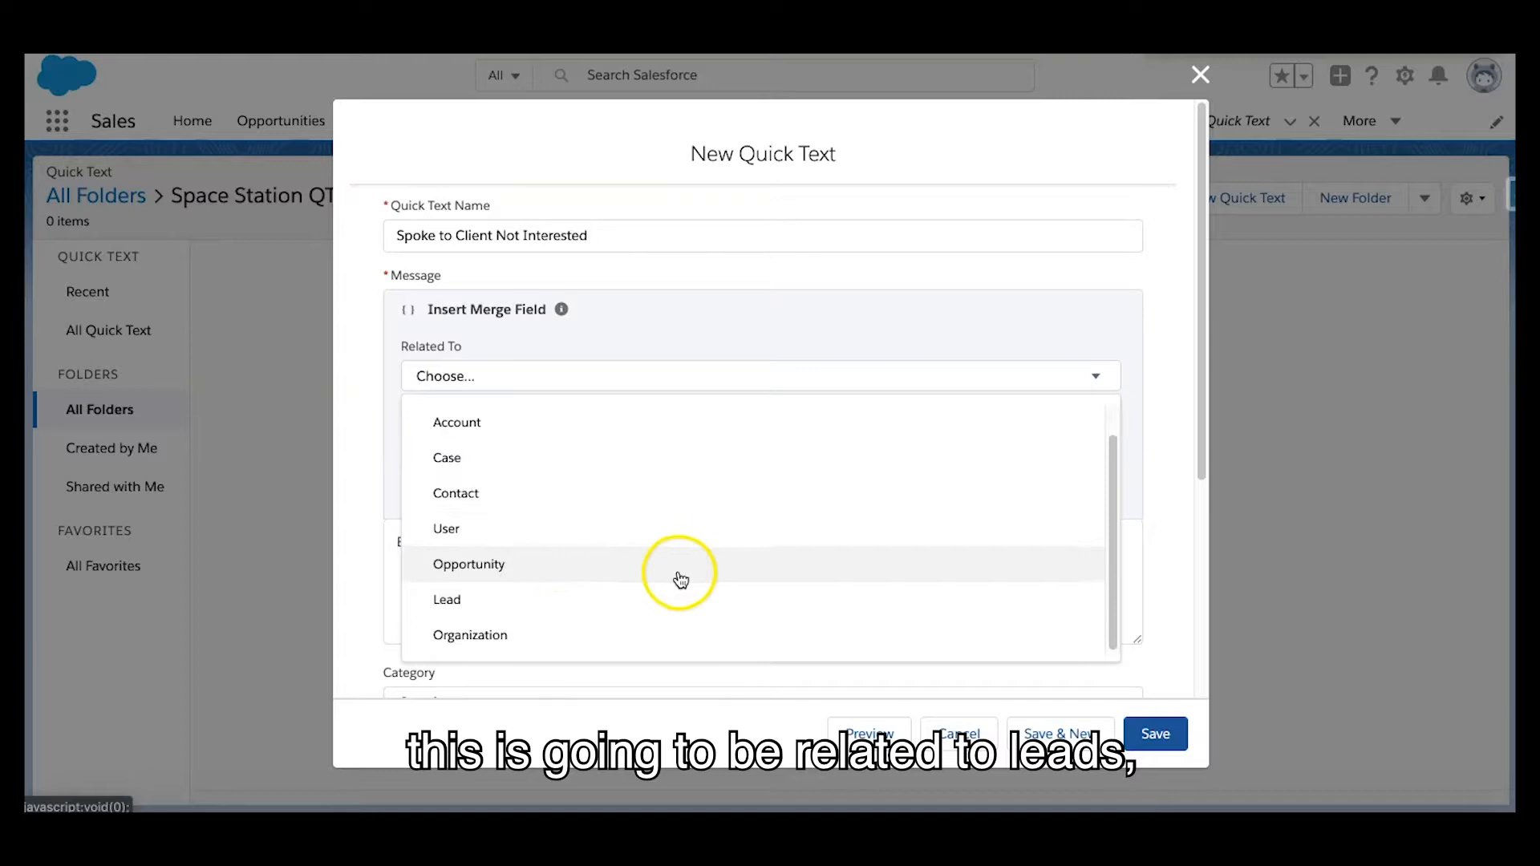
left_click(551, 598)
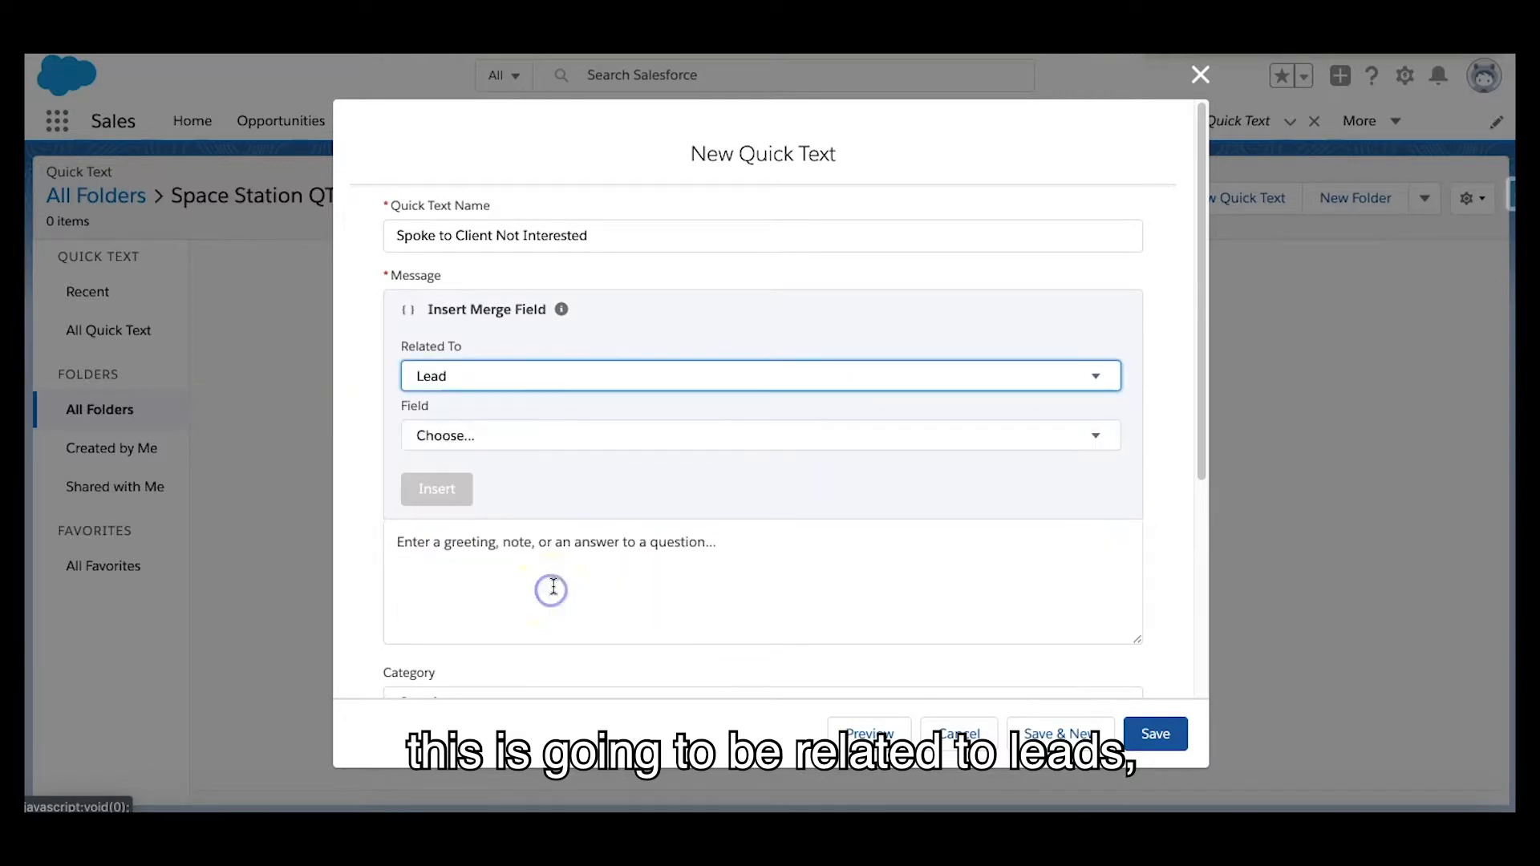
left_click(618, 436)
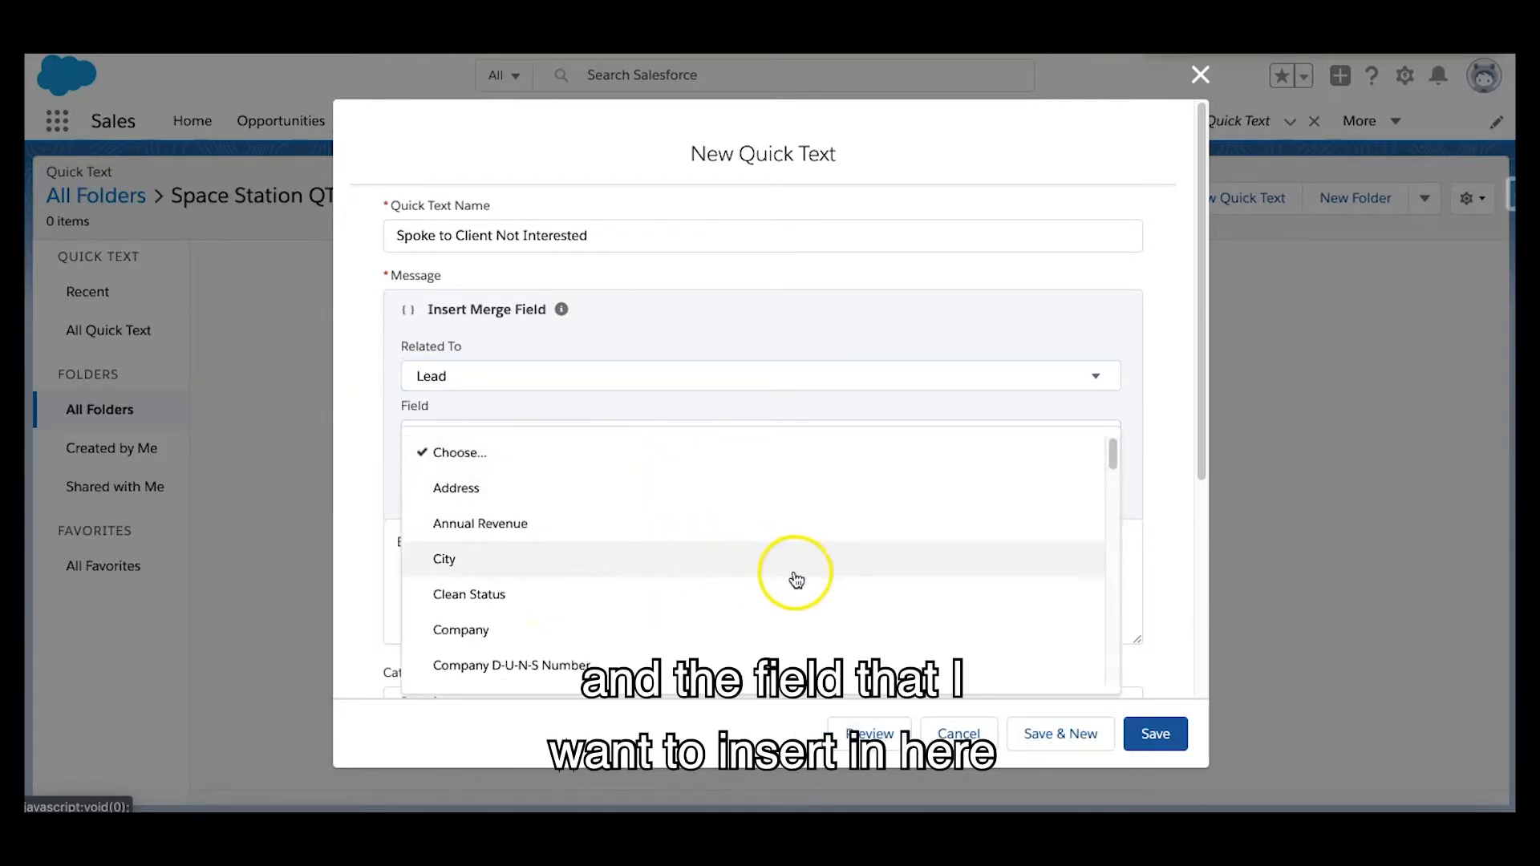
scroll(796, 579, "down", 5)
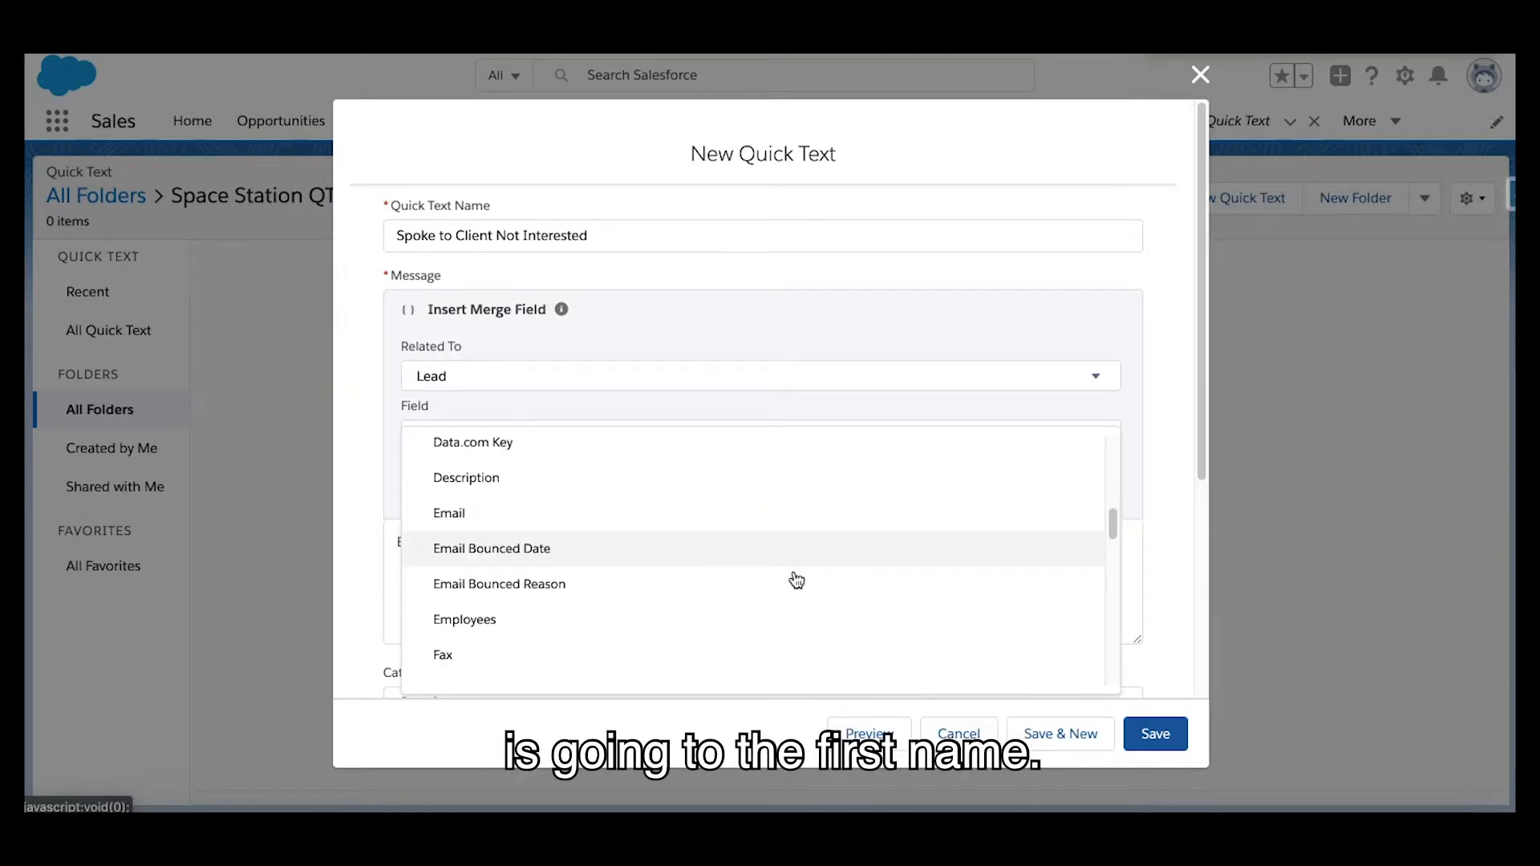
left_click(695, 637)
Begin the message with "Spoke to" followed by the lead's first name merge field
left_click(459, 551)
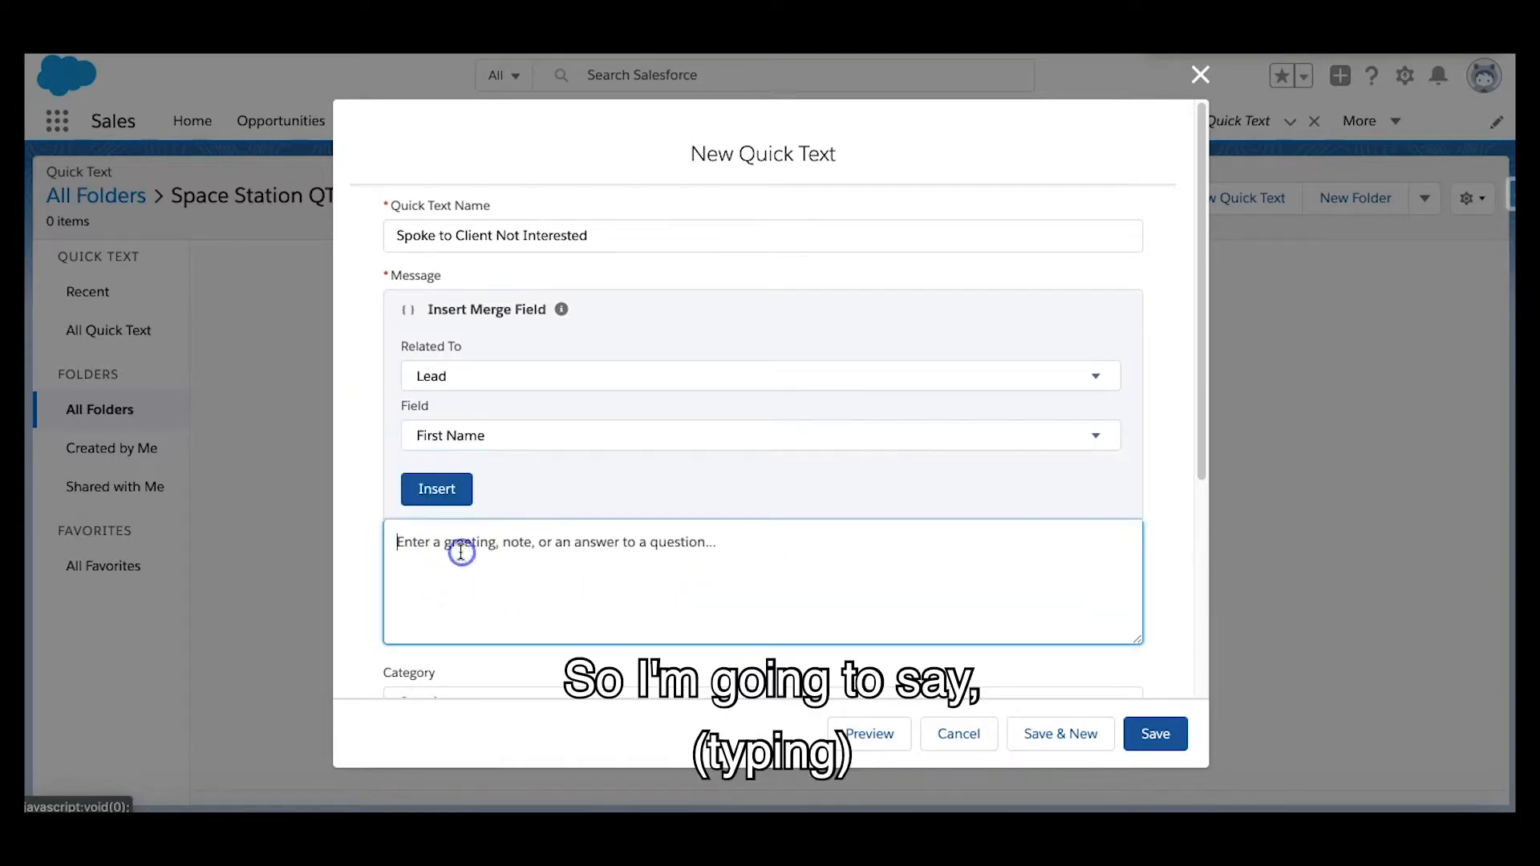
type("Spok")
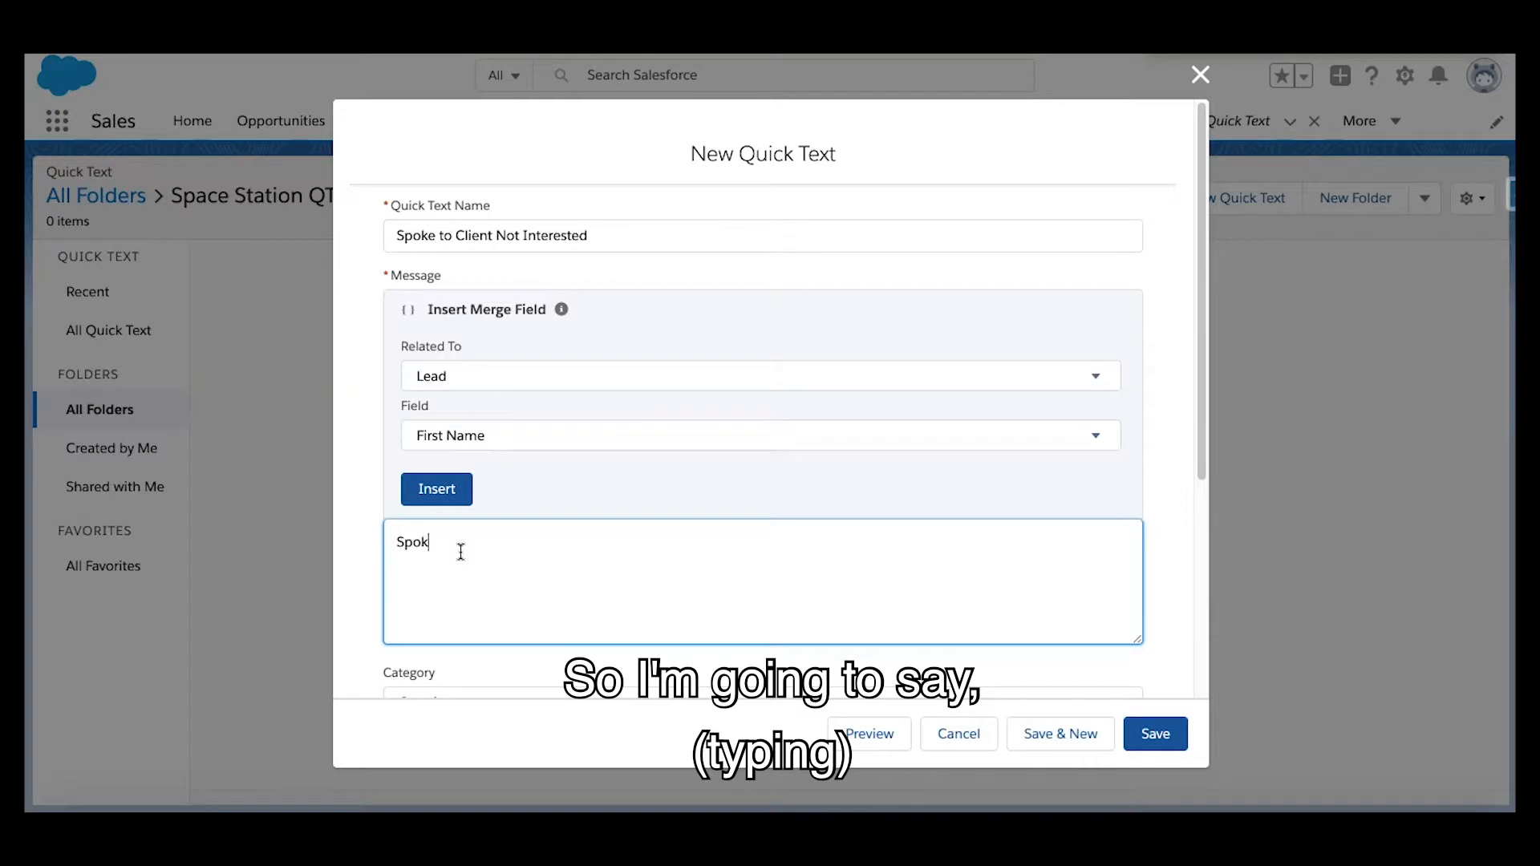
type("e to")
left_click(463, 489)
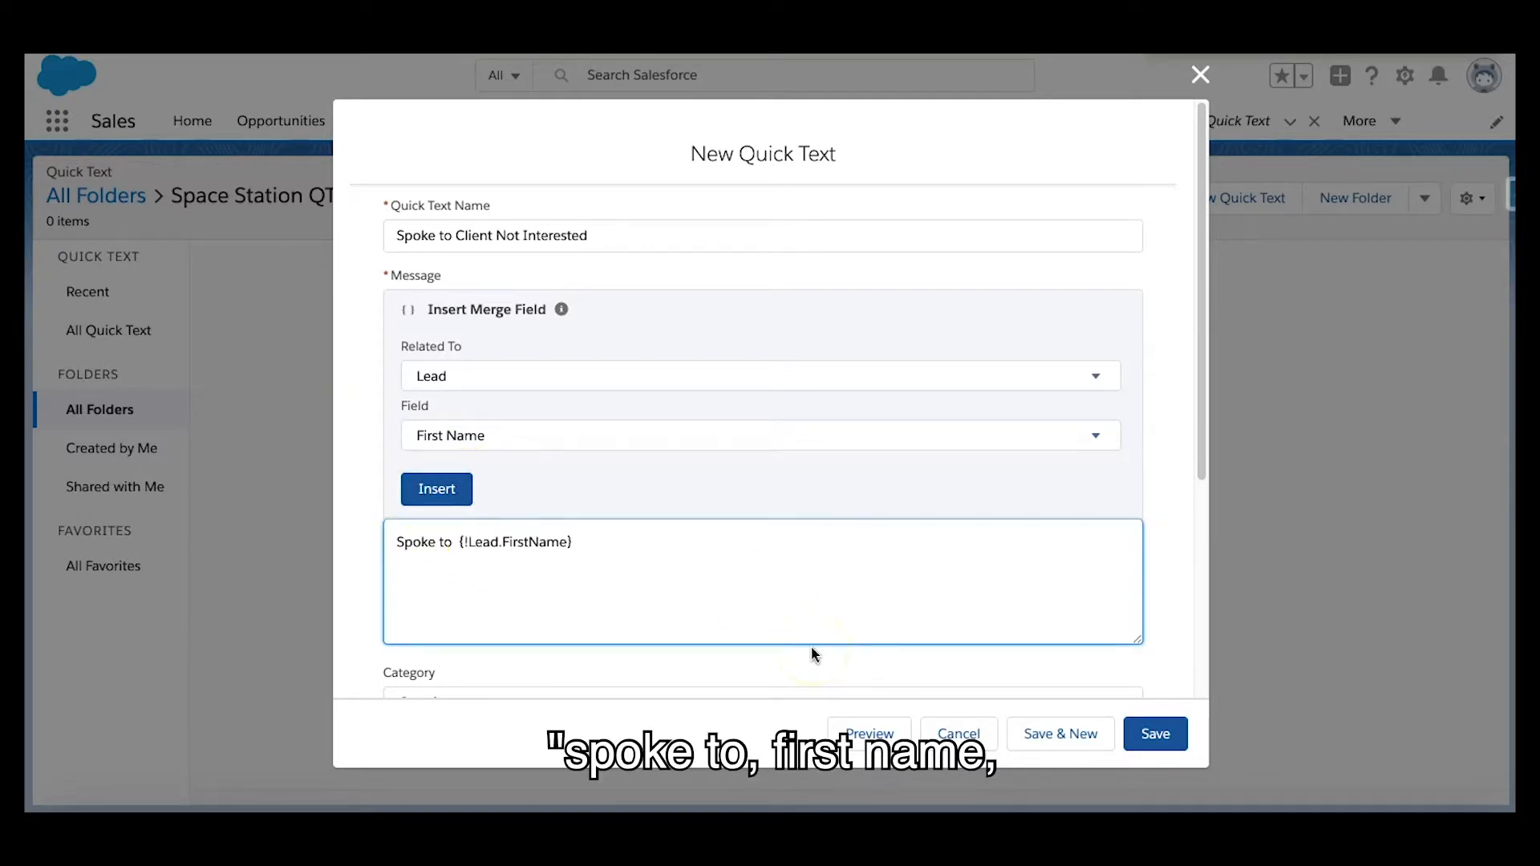
Continue the message after the merge field with "and they advised the business is not interested at this time"
type("and they advised the business n")
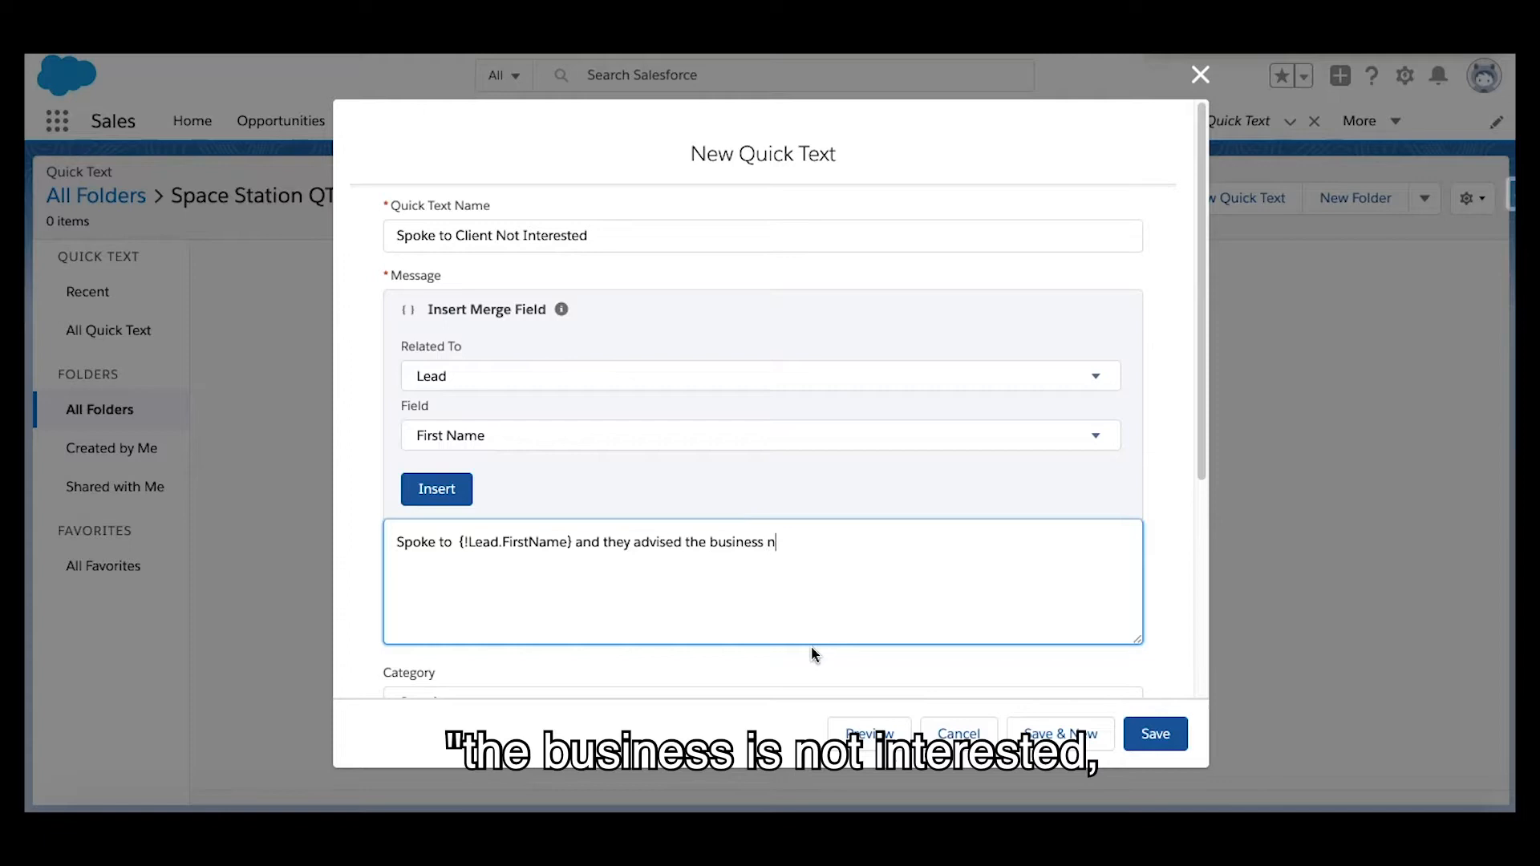
key("BackSpace")
type("is not interested at this time. cal")
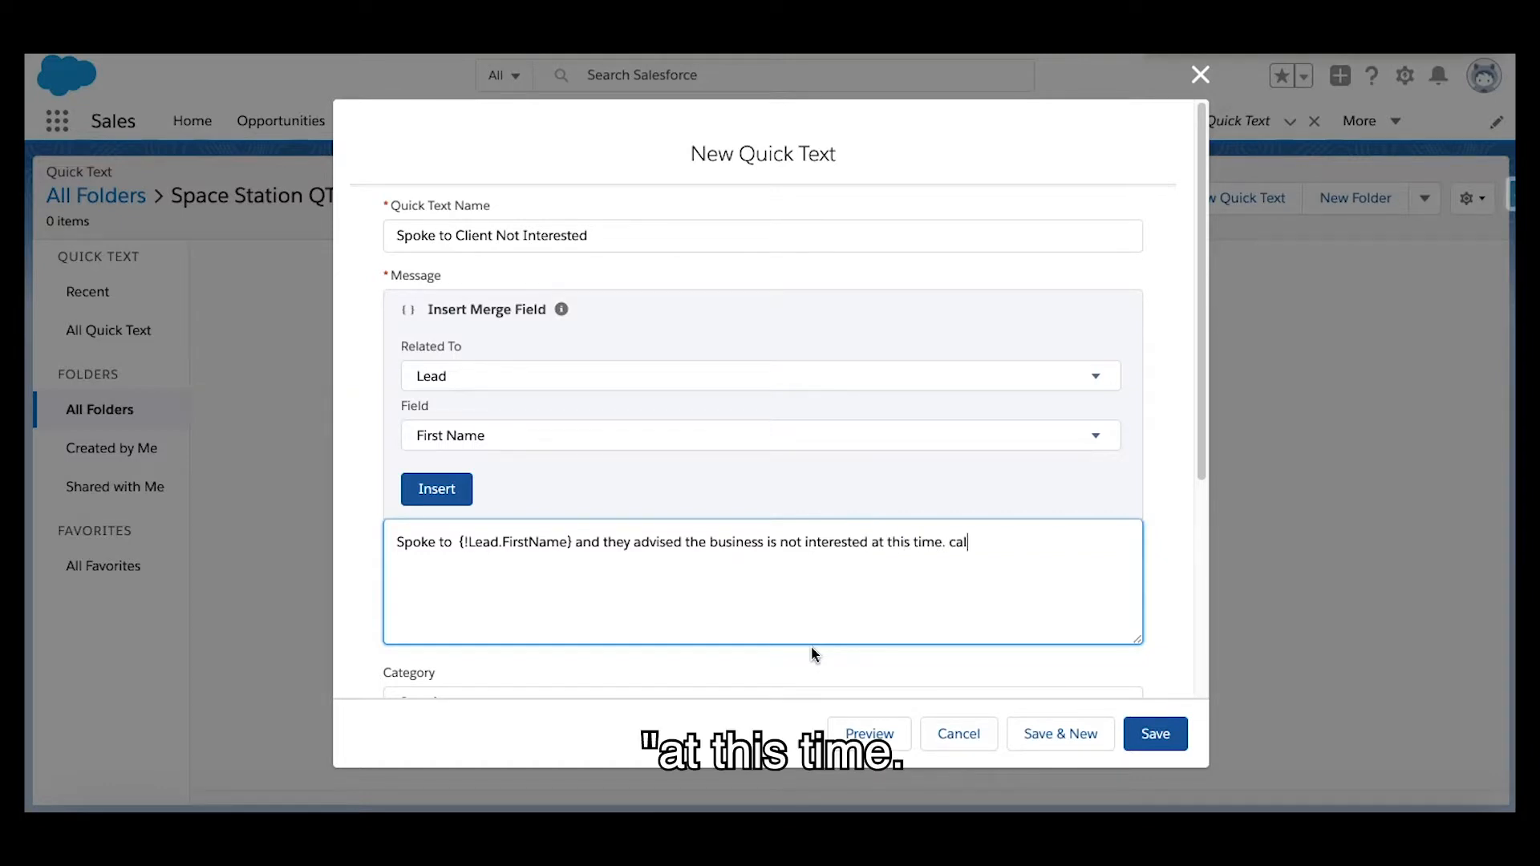
type("l back in 65")
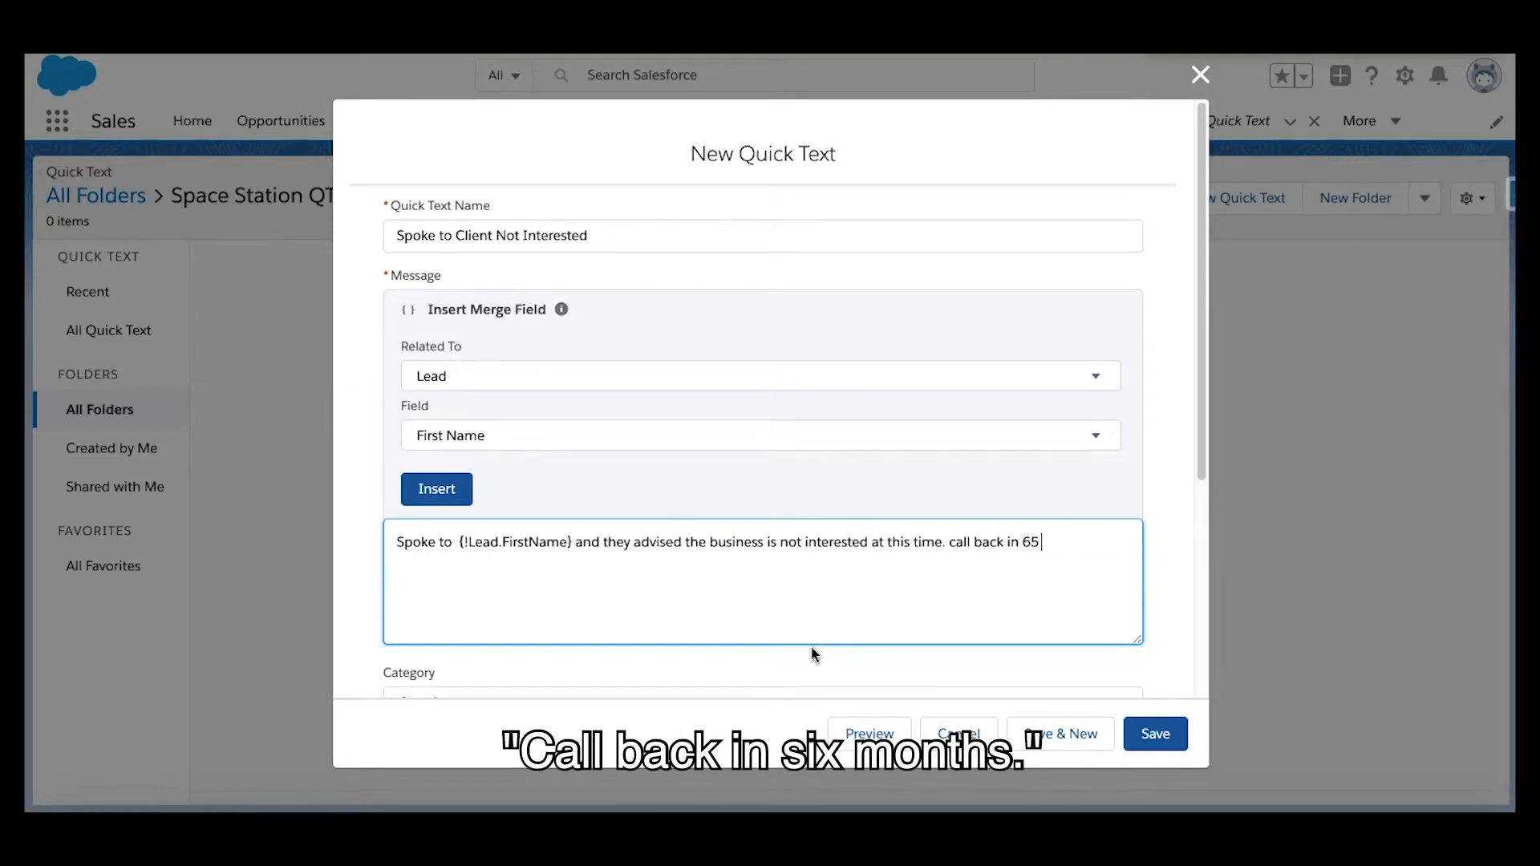
Finish that sentence with a period and end the message with "call back in 6 months."
key("BackSpace")
type("mopmn")
key("BackSpace")
key("BackSpace")
key("BackSpace")
type("nths.")
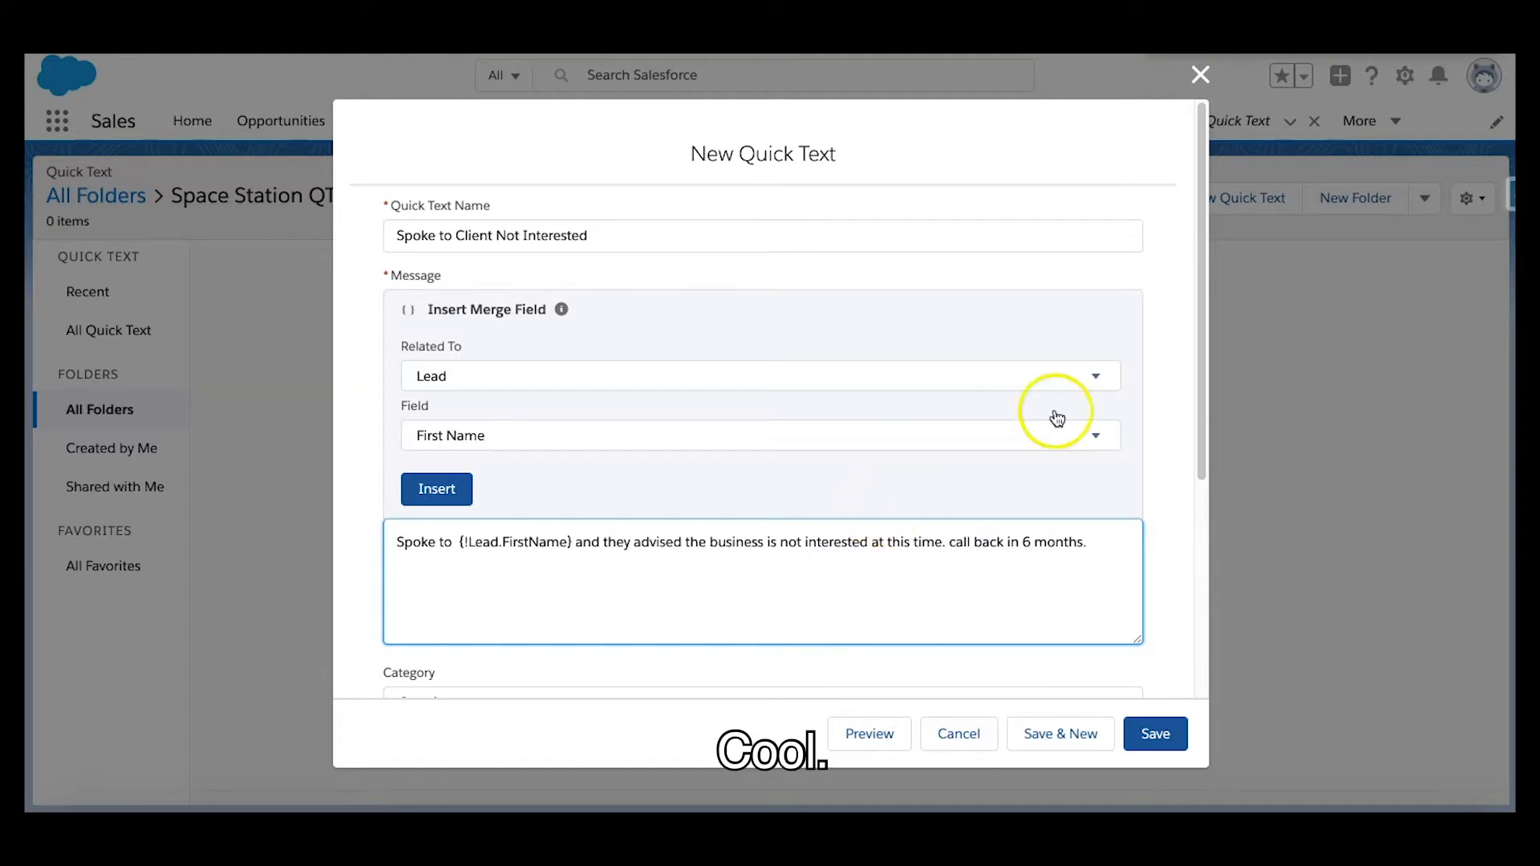
left_click(1158, 339)
Remove Email from the quick text's selected channels and add Phone in its place
scroll(1158, 341, "down", 1)
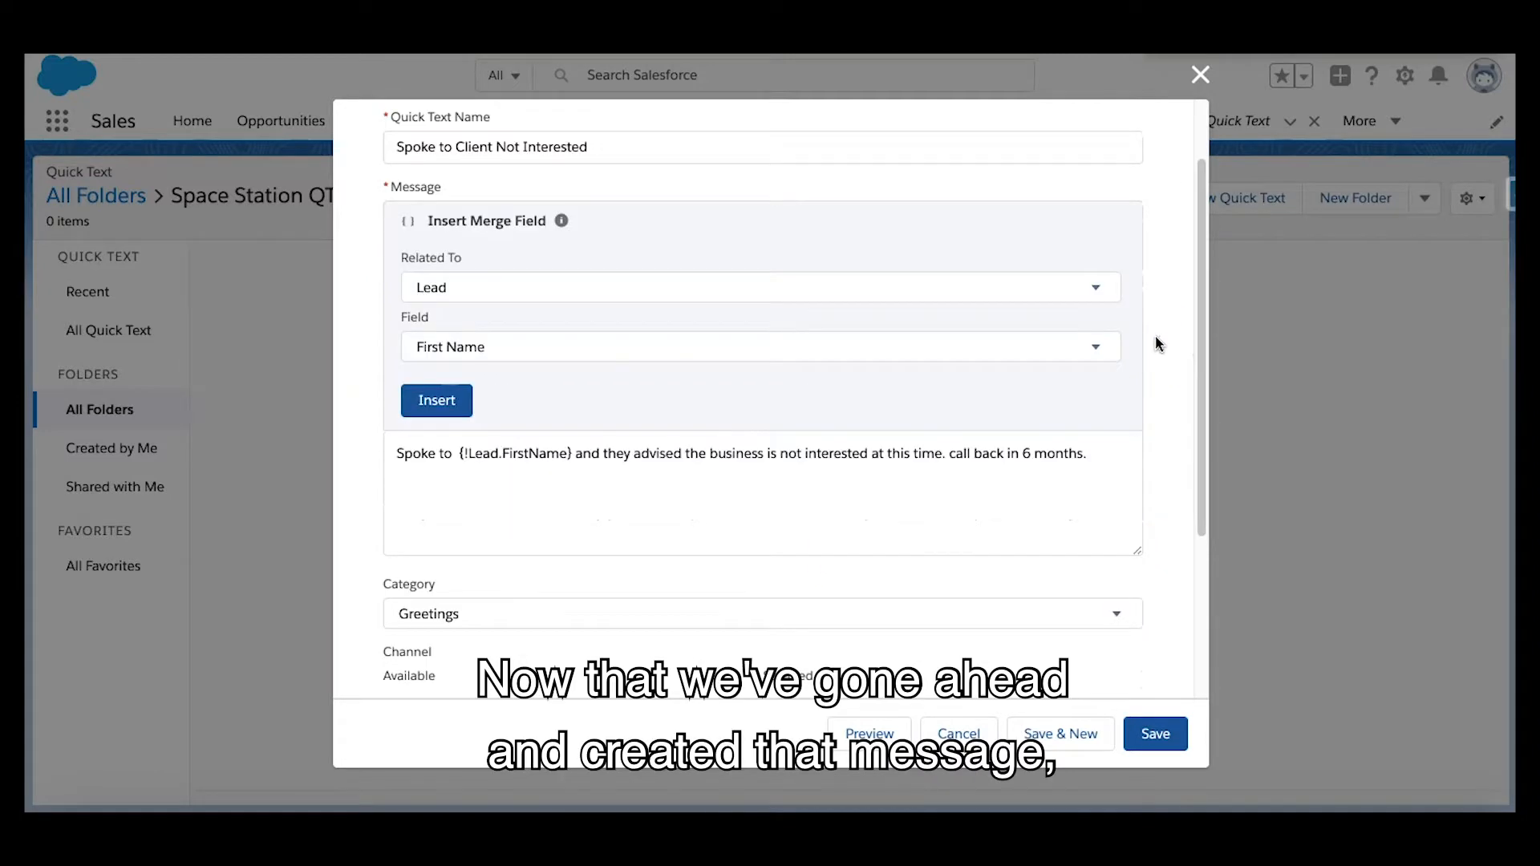
scroll(1157, 344, "down", 1)
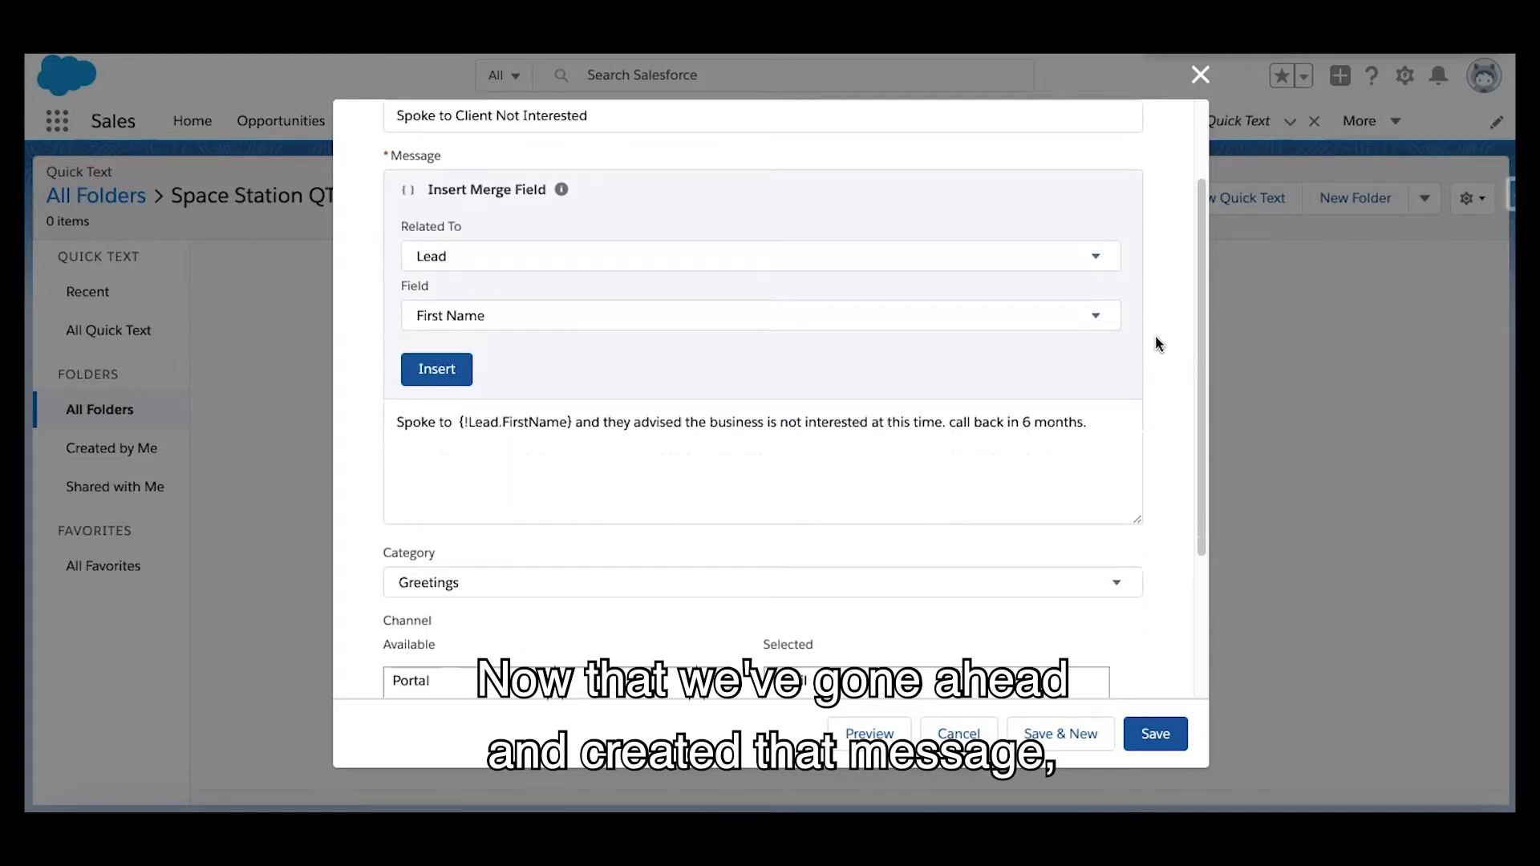
left_click(1109, 426)
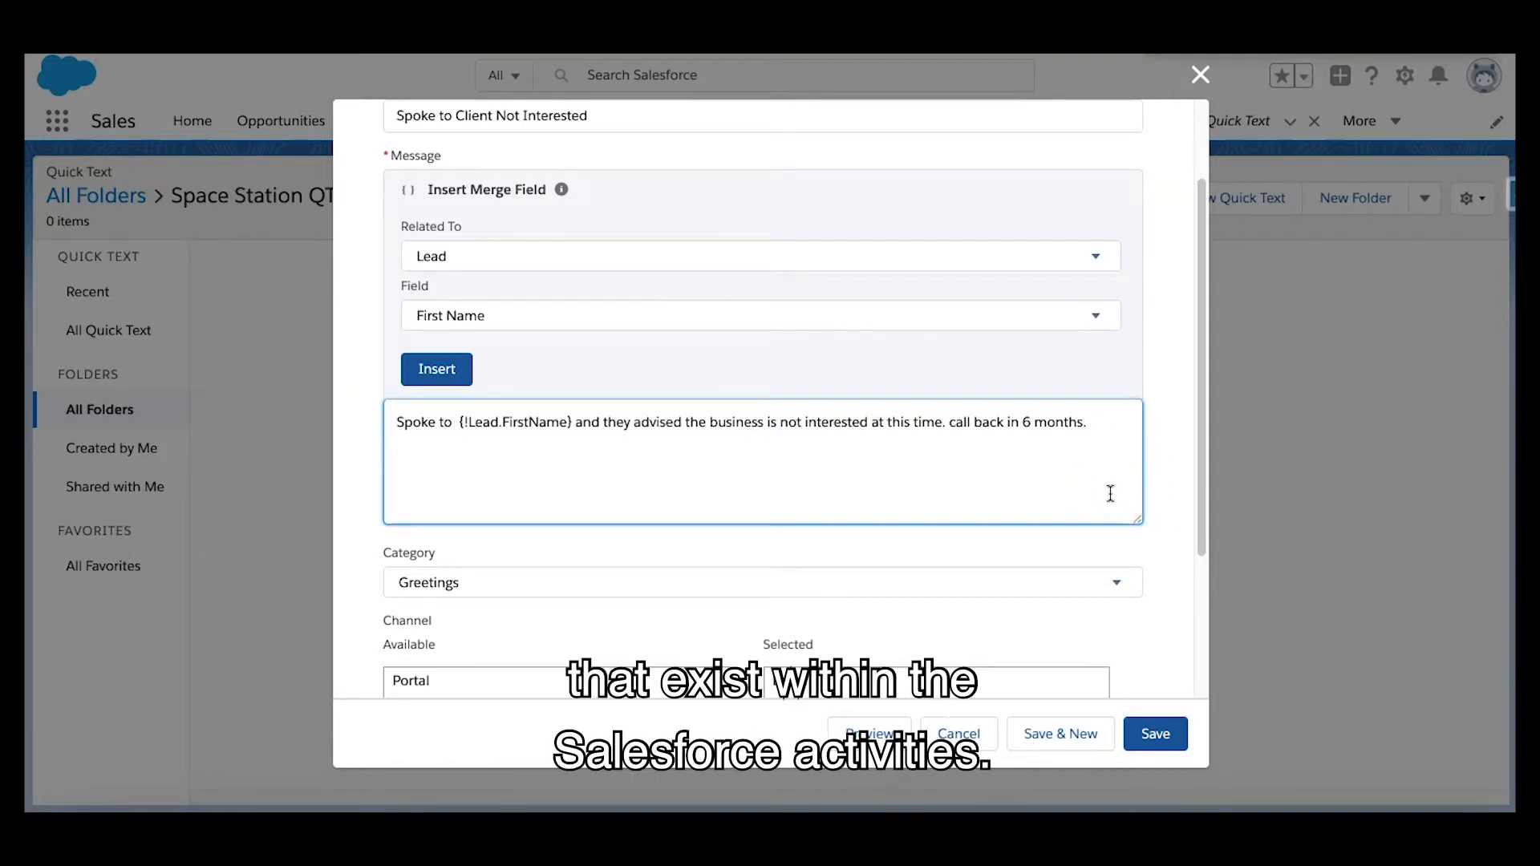
left_click(1150, 464)
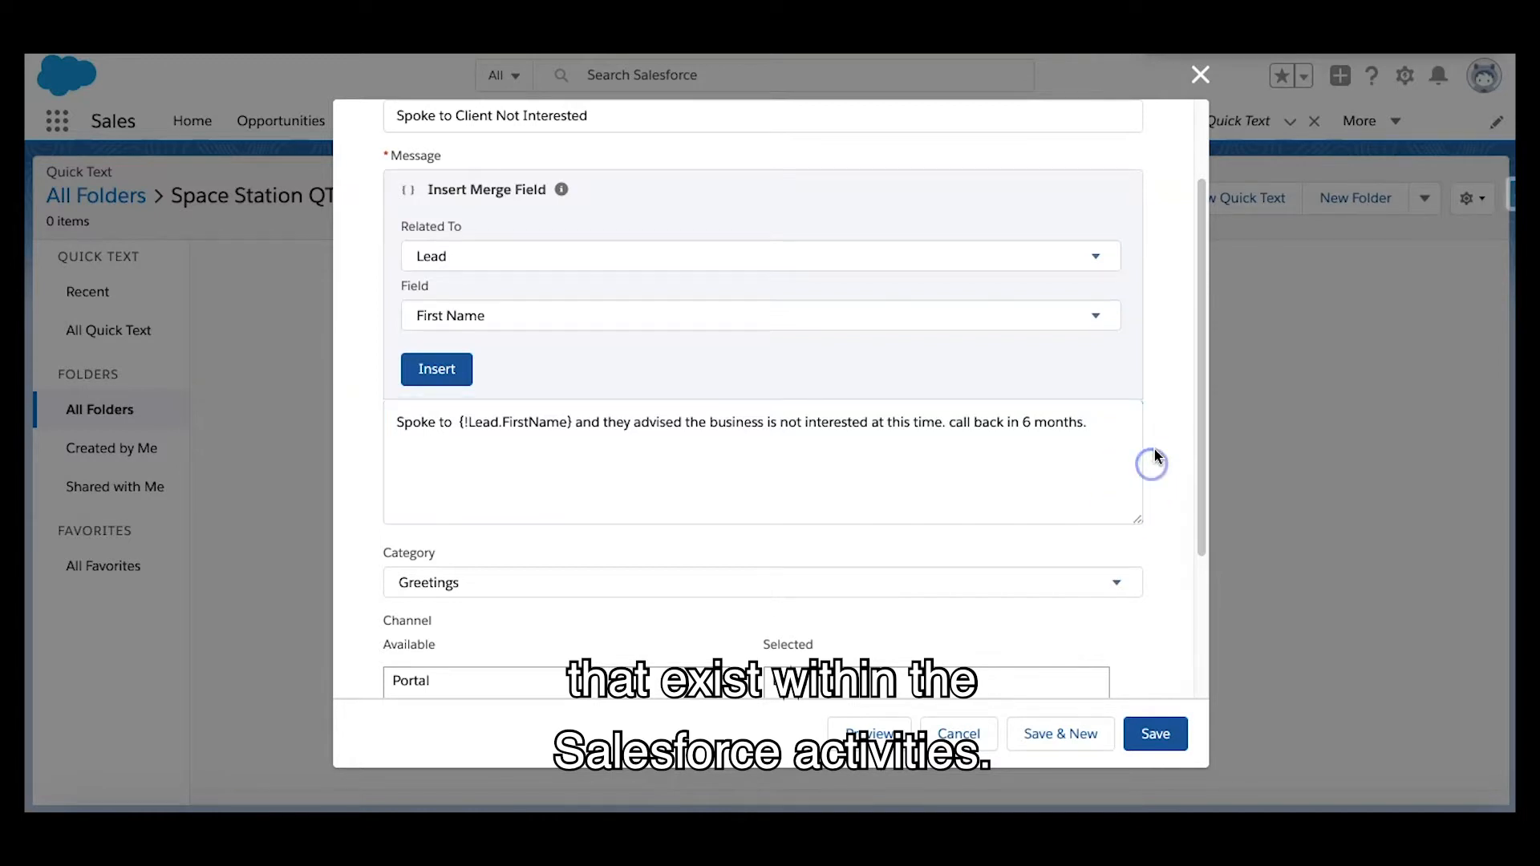
scroll(1158, 449, "down", 1)
scroll(1158, 449, "down", 3)
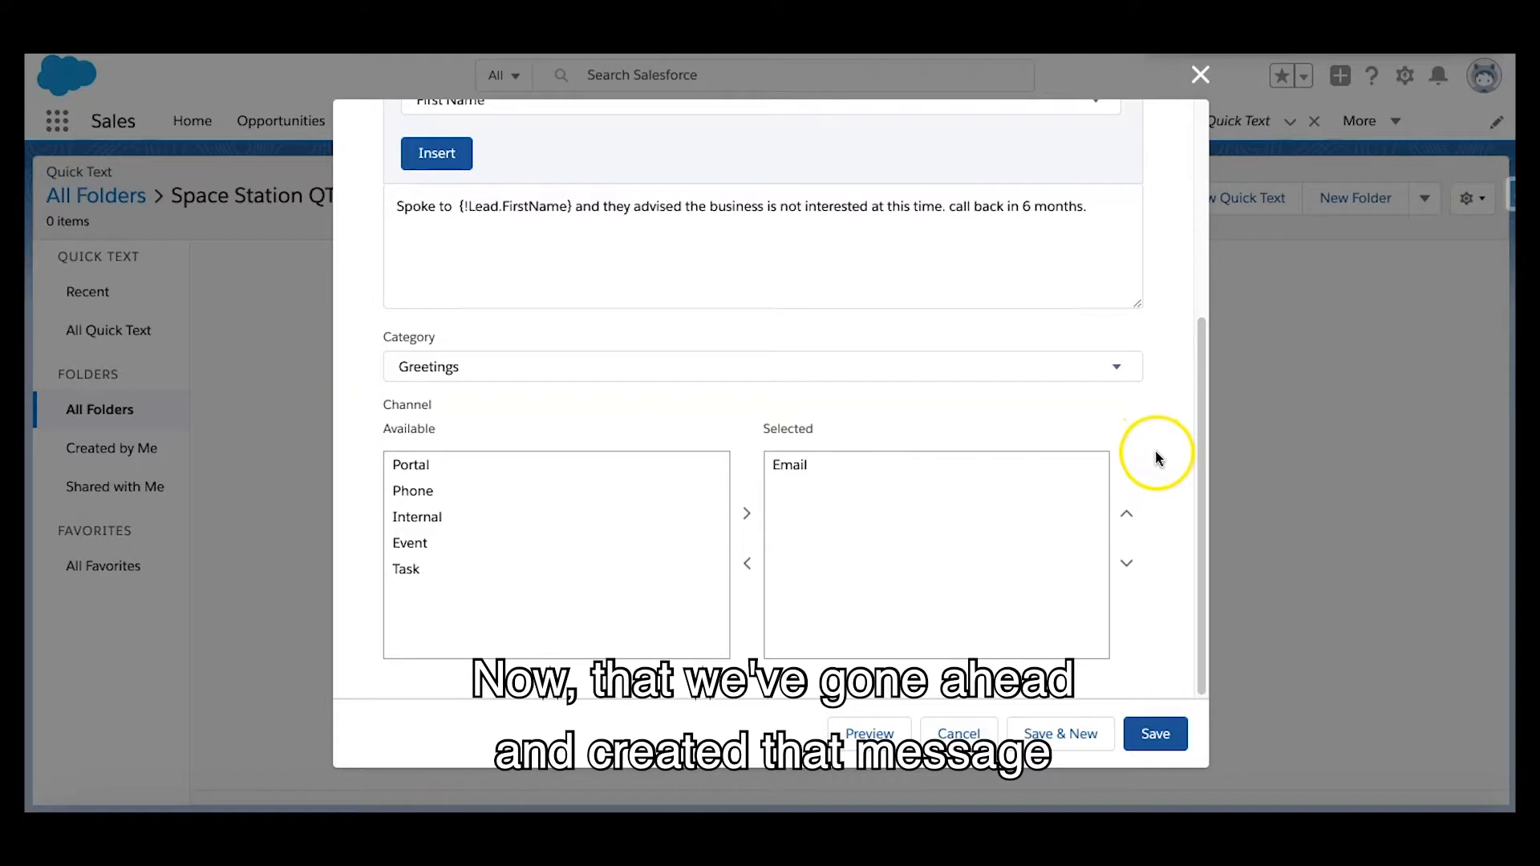
left_click(790, 466)
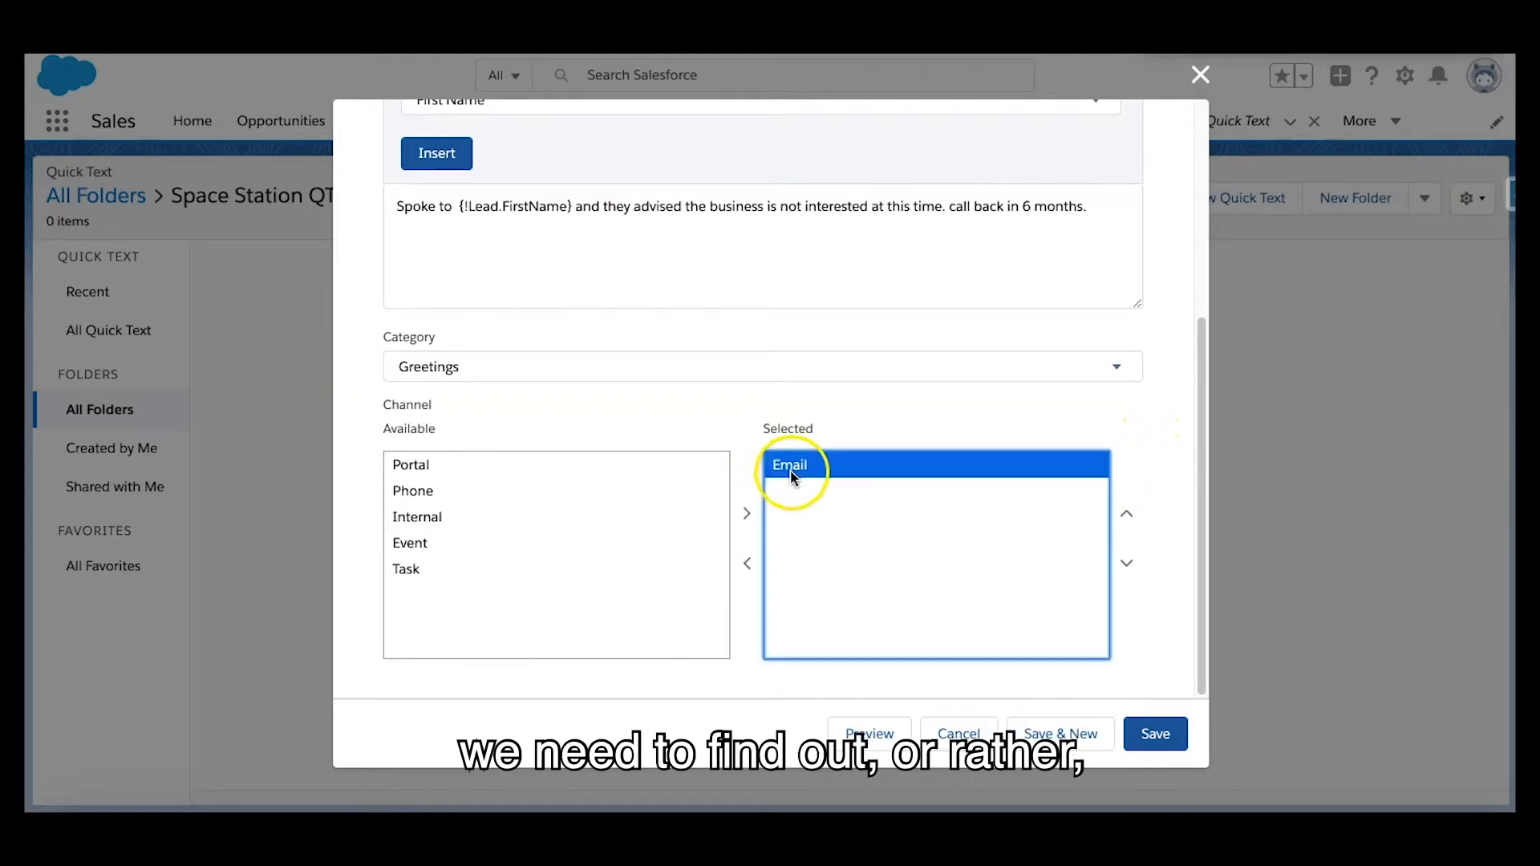
left_click(750, 568)
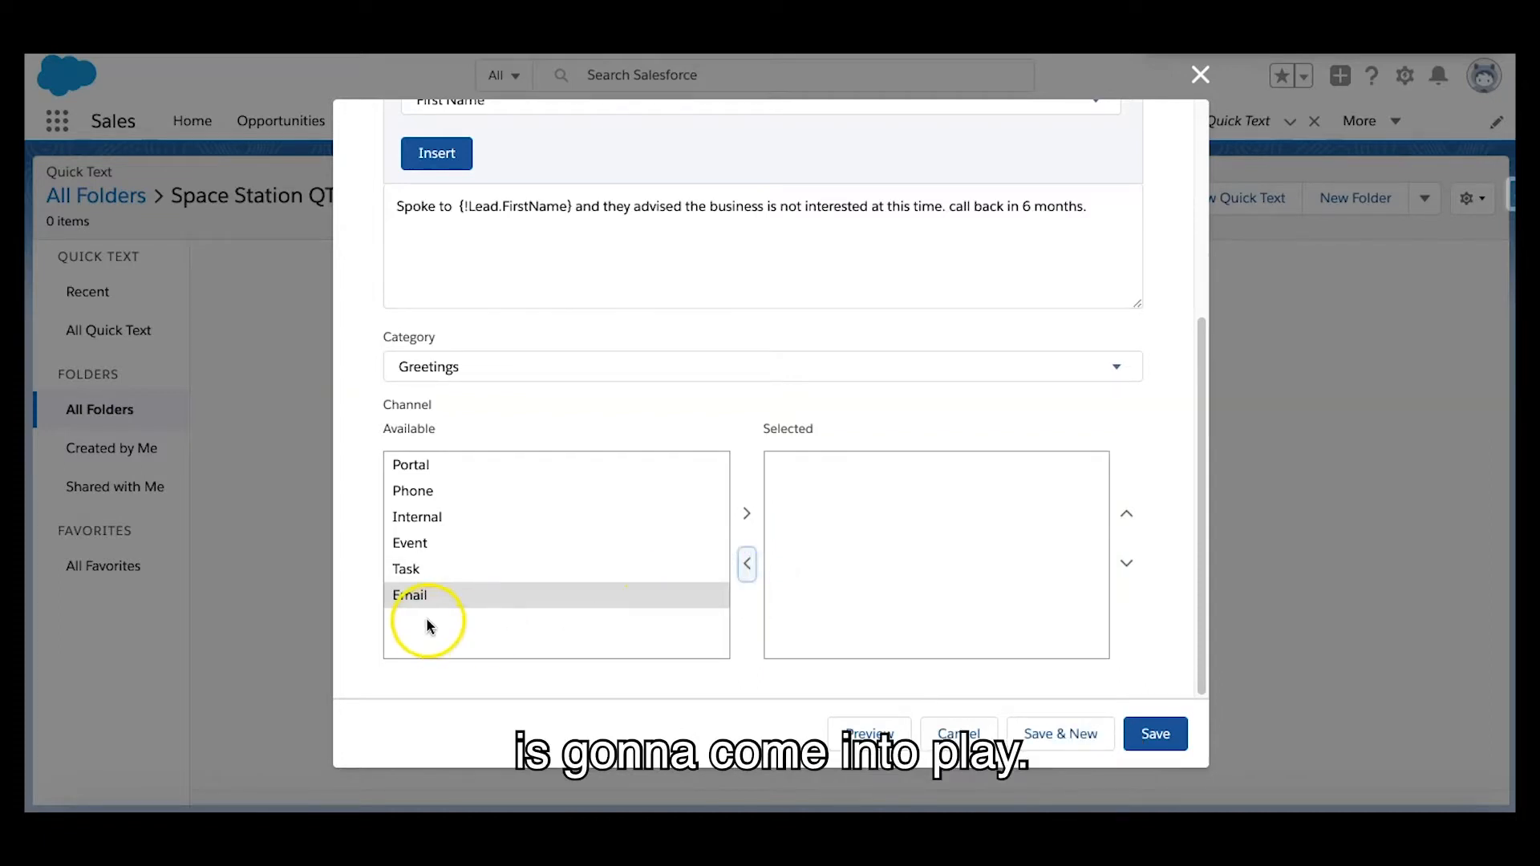
left_click(446, 489)
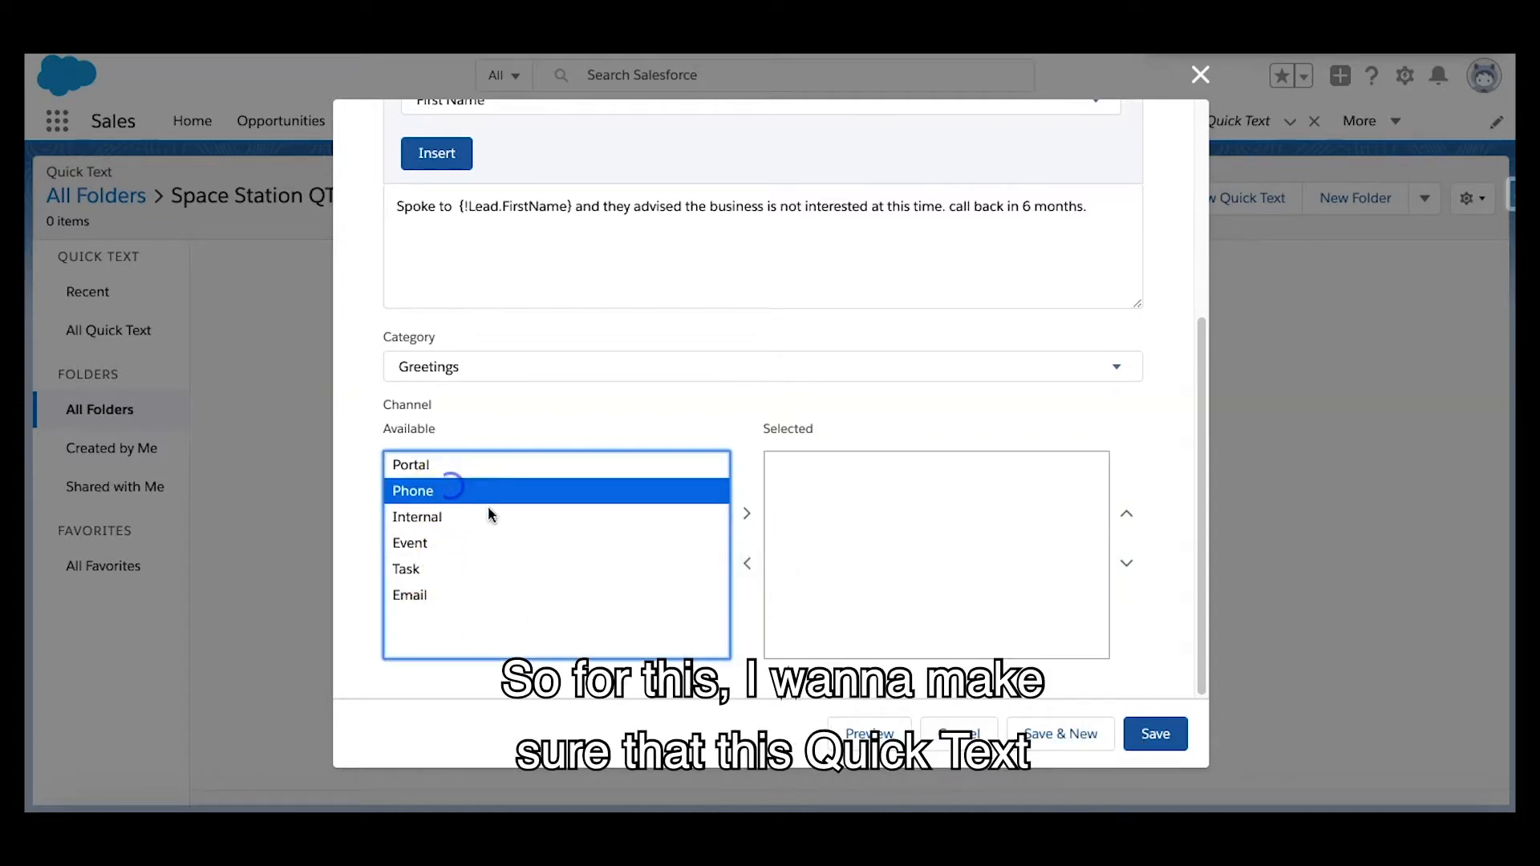
left_click(748, 515)
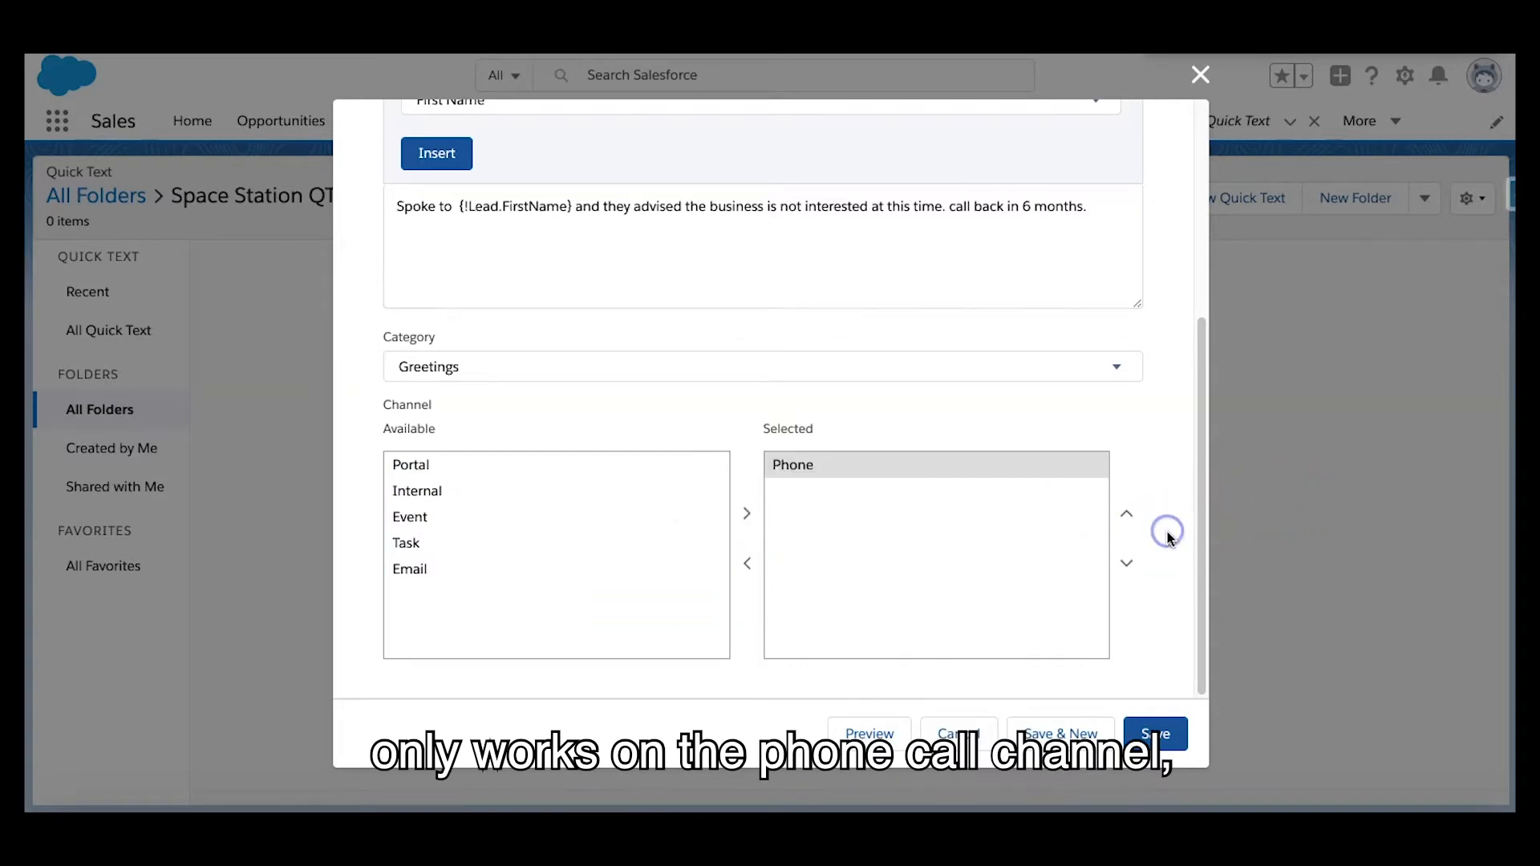
Try adding Task to the quick text's selected channels alongside Phone, and remove it again
scroll(1171, 536, "up", 1)
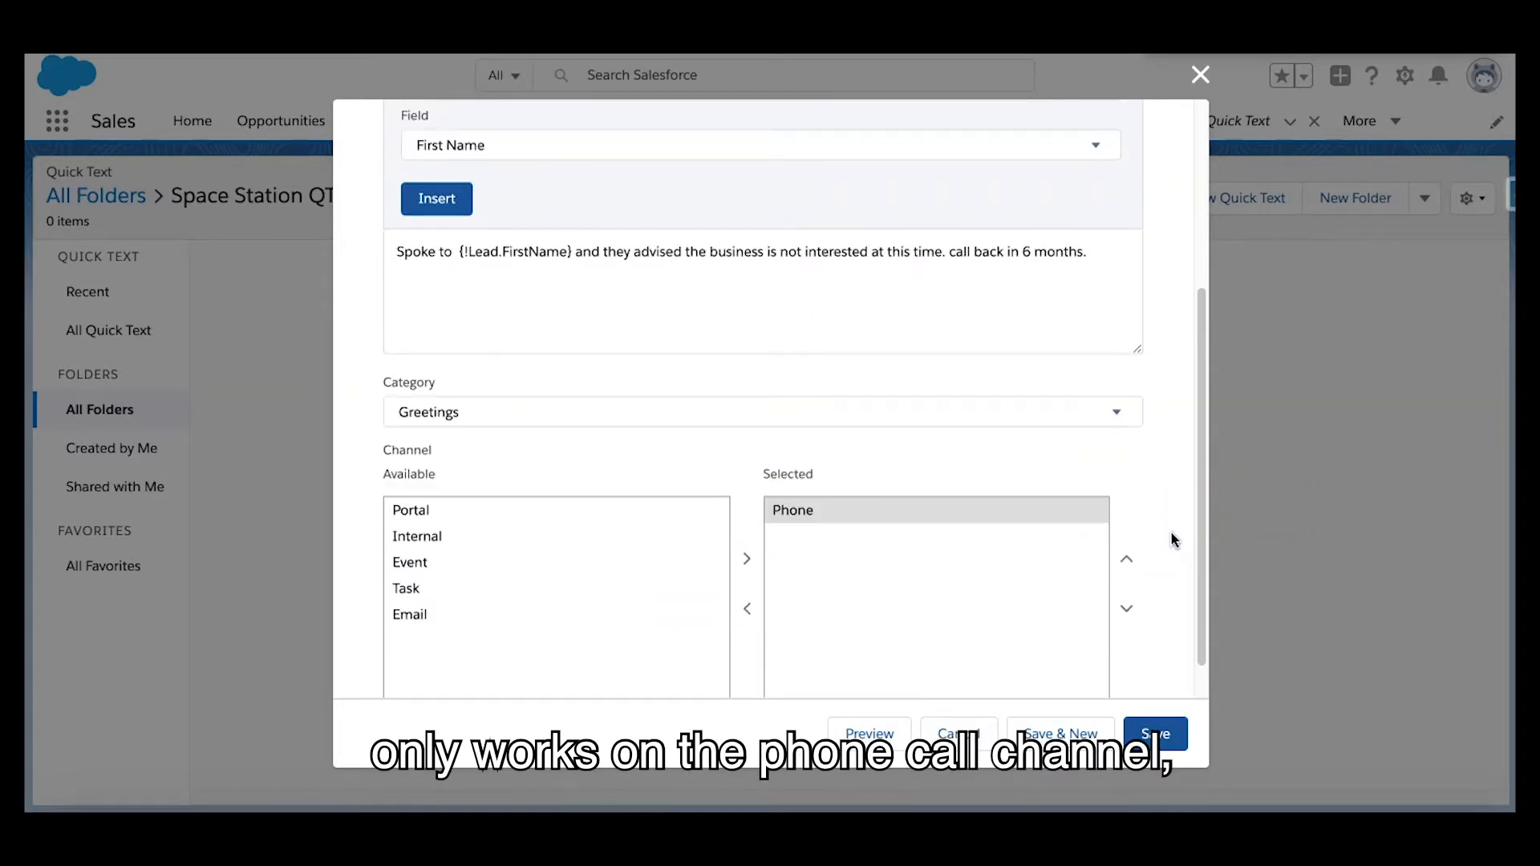
scroll(1174, 540, "down", 1)
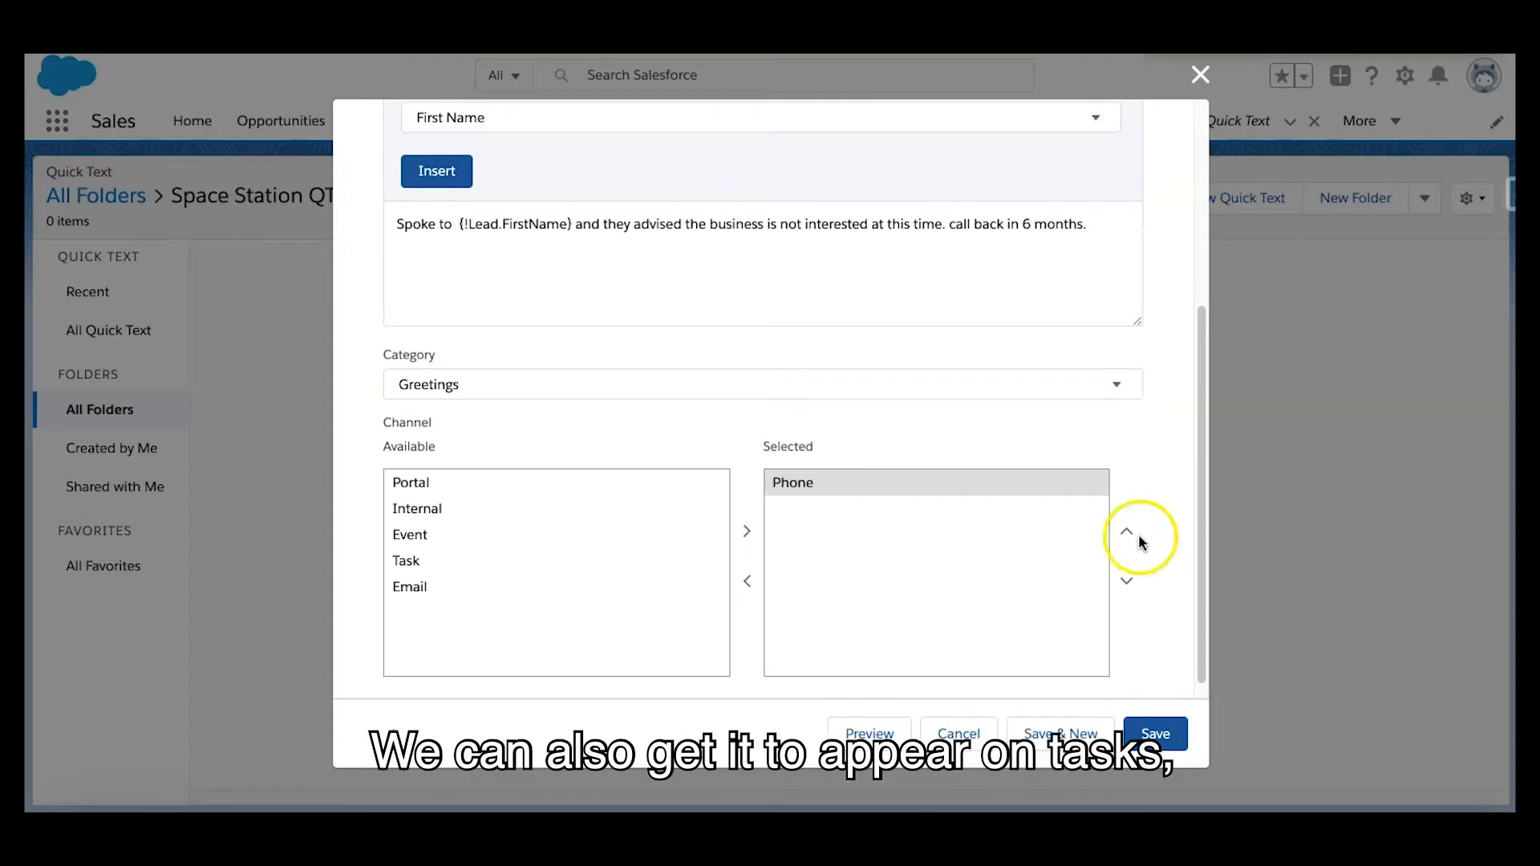
left_click(516, 587)
left_click(580, 566)
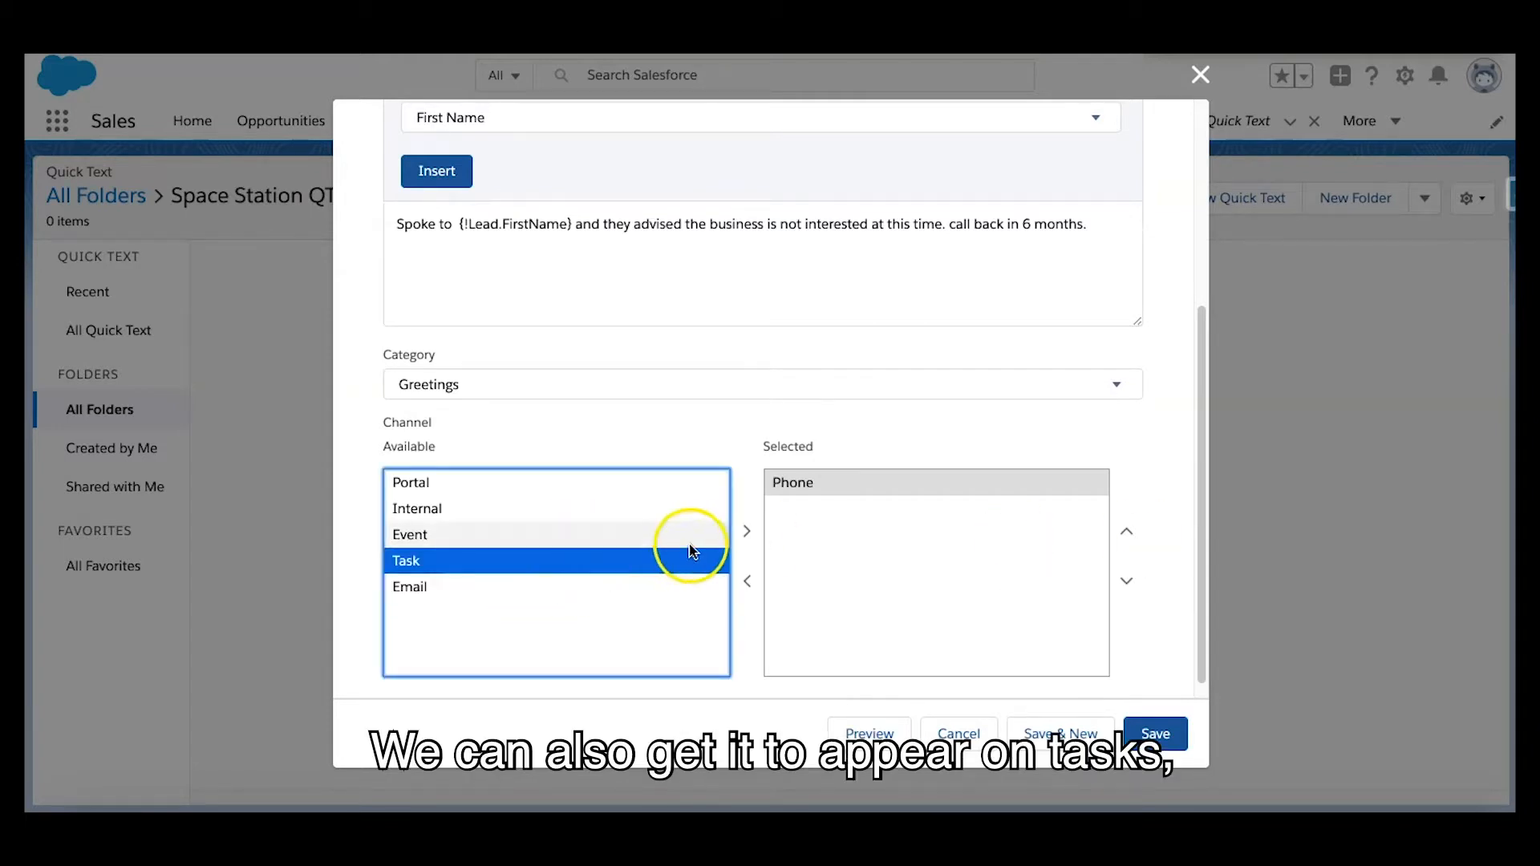
left_click(745, 531)
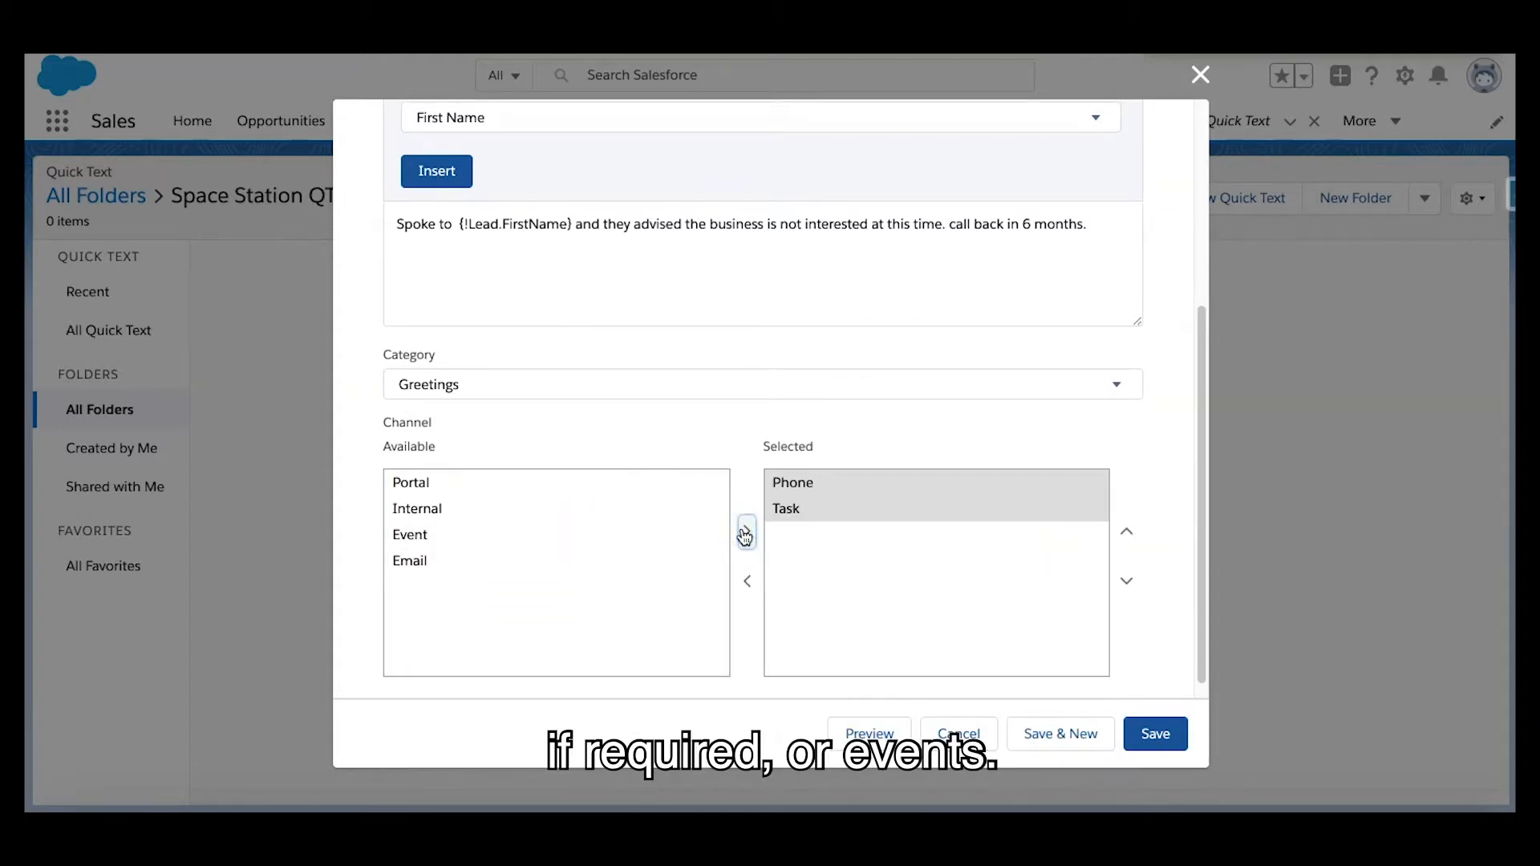
left_click(605, 535)
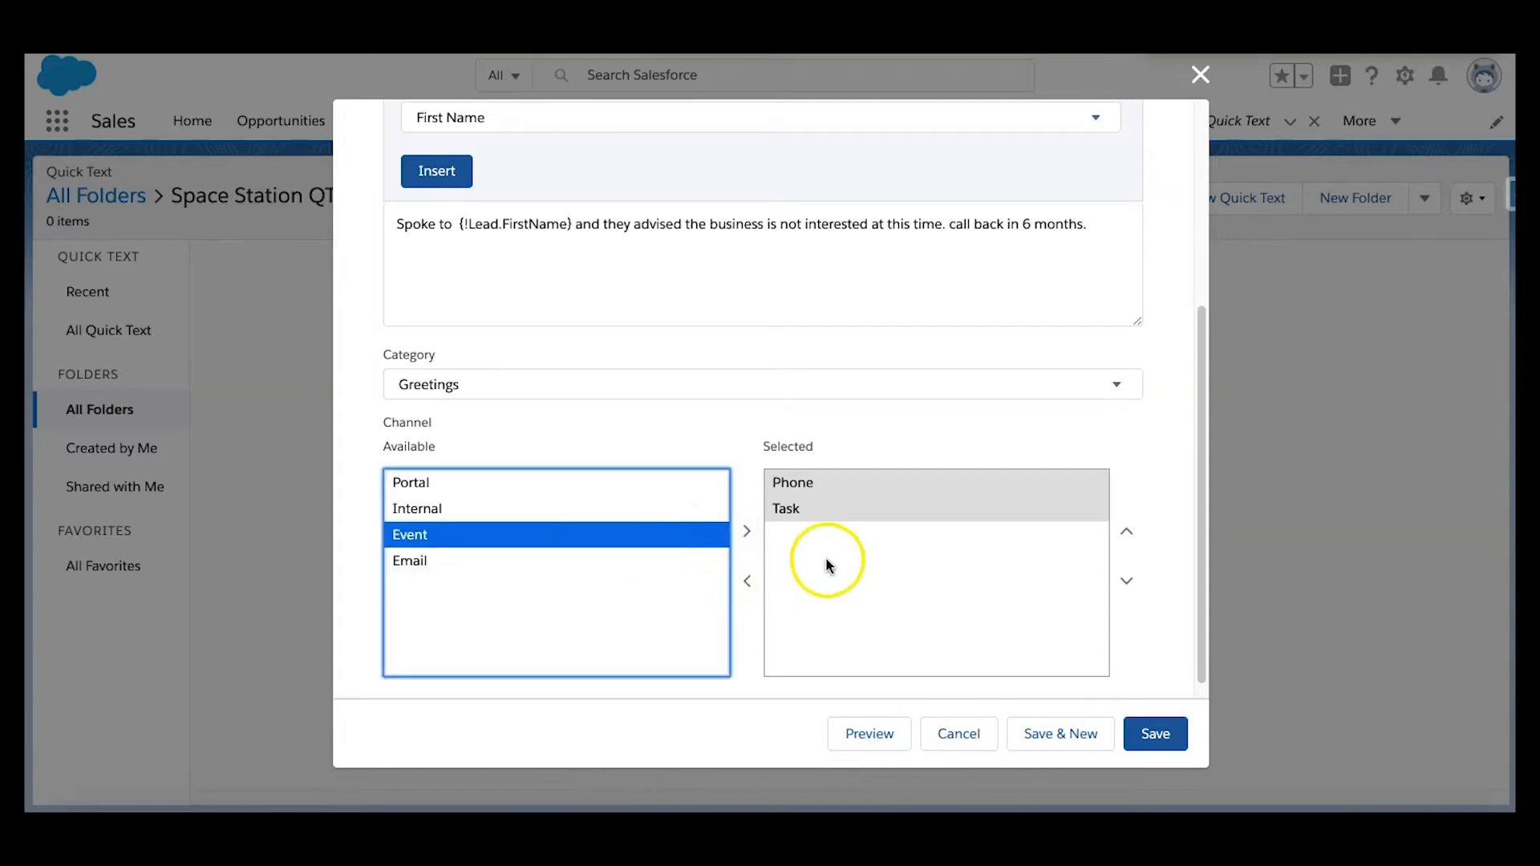
left_click(812, 508)
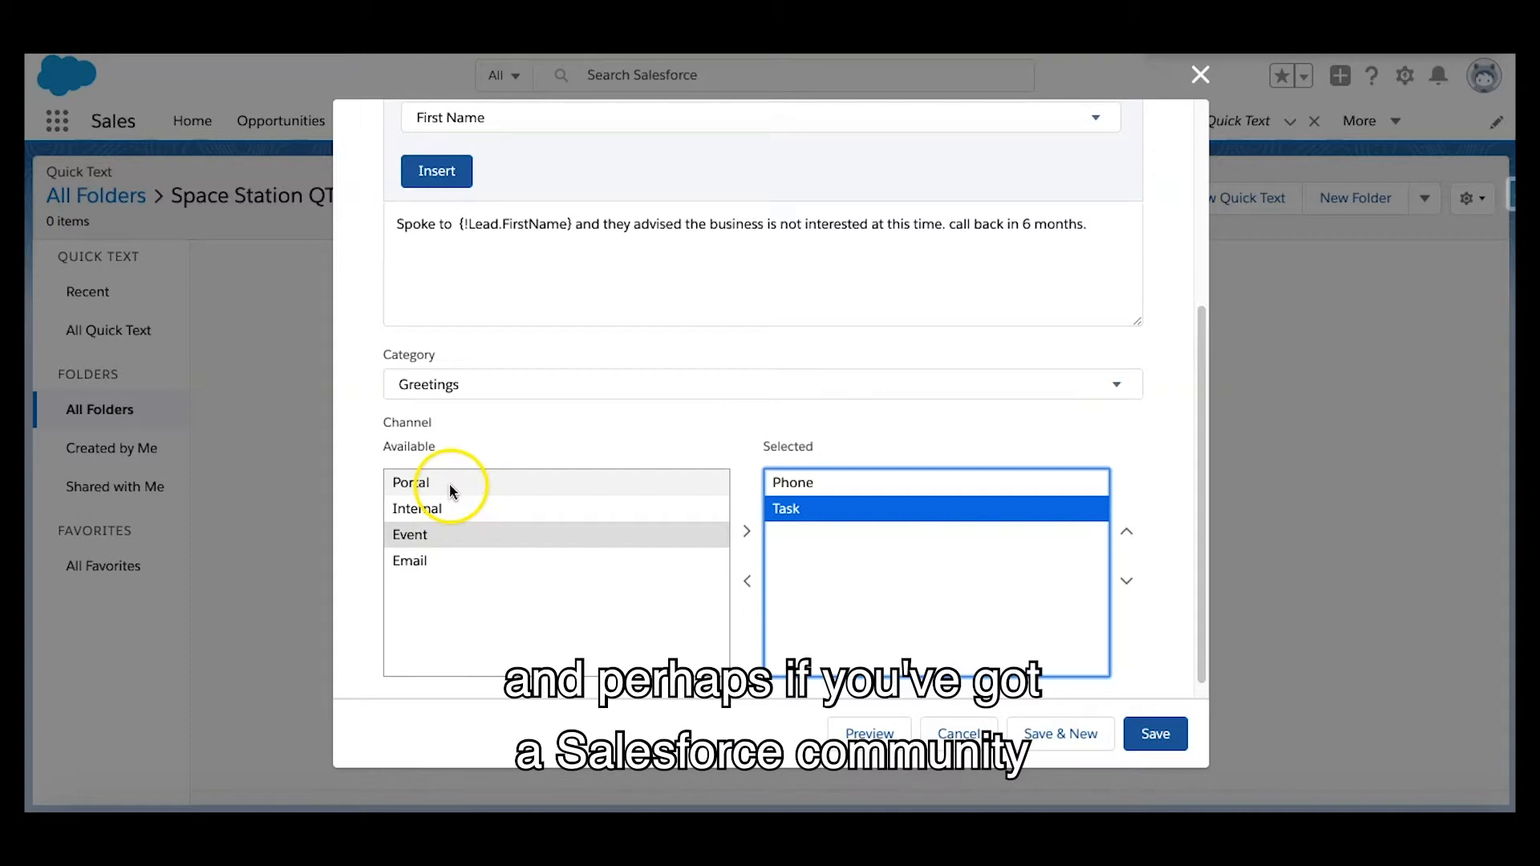
left_click(747, 582)
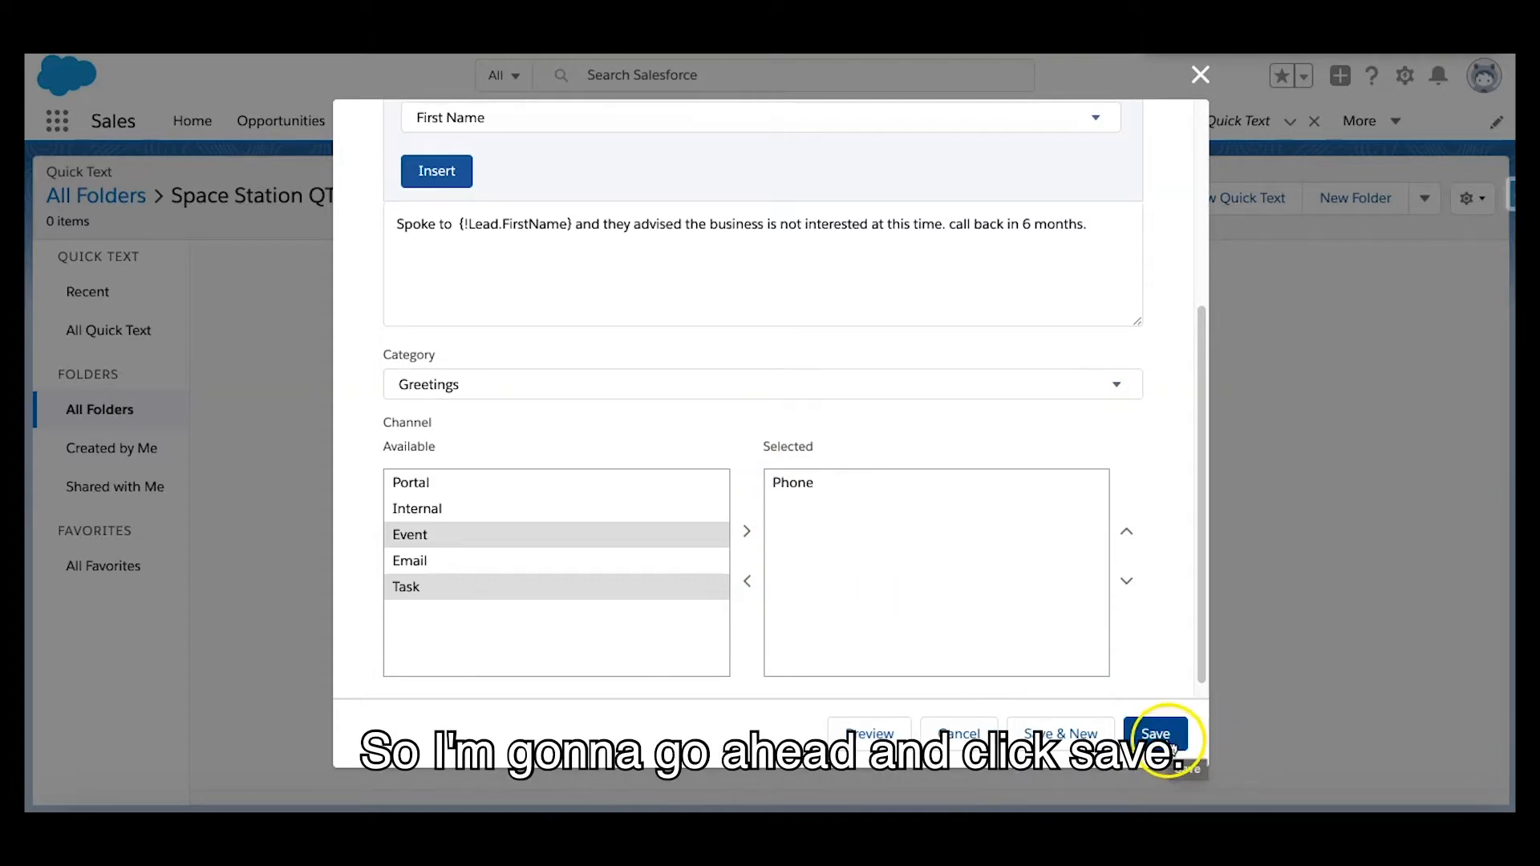
Save the new Spoke to Client Not Interested quick text
left_click(1171, 747)
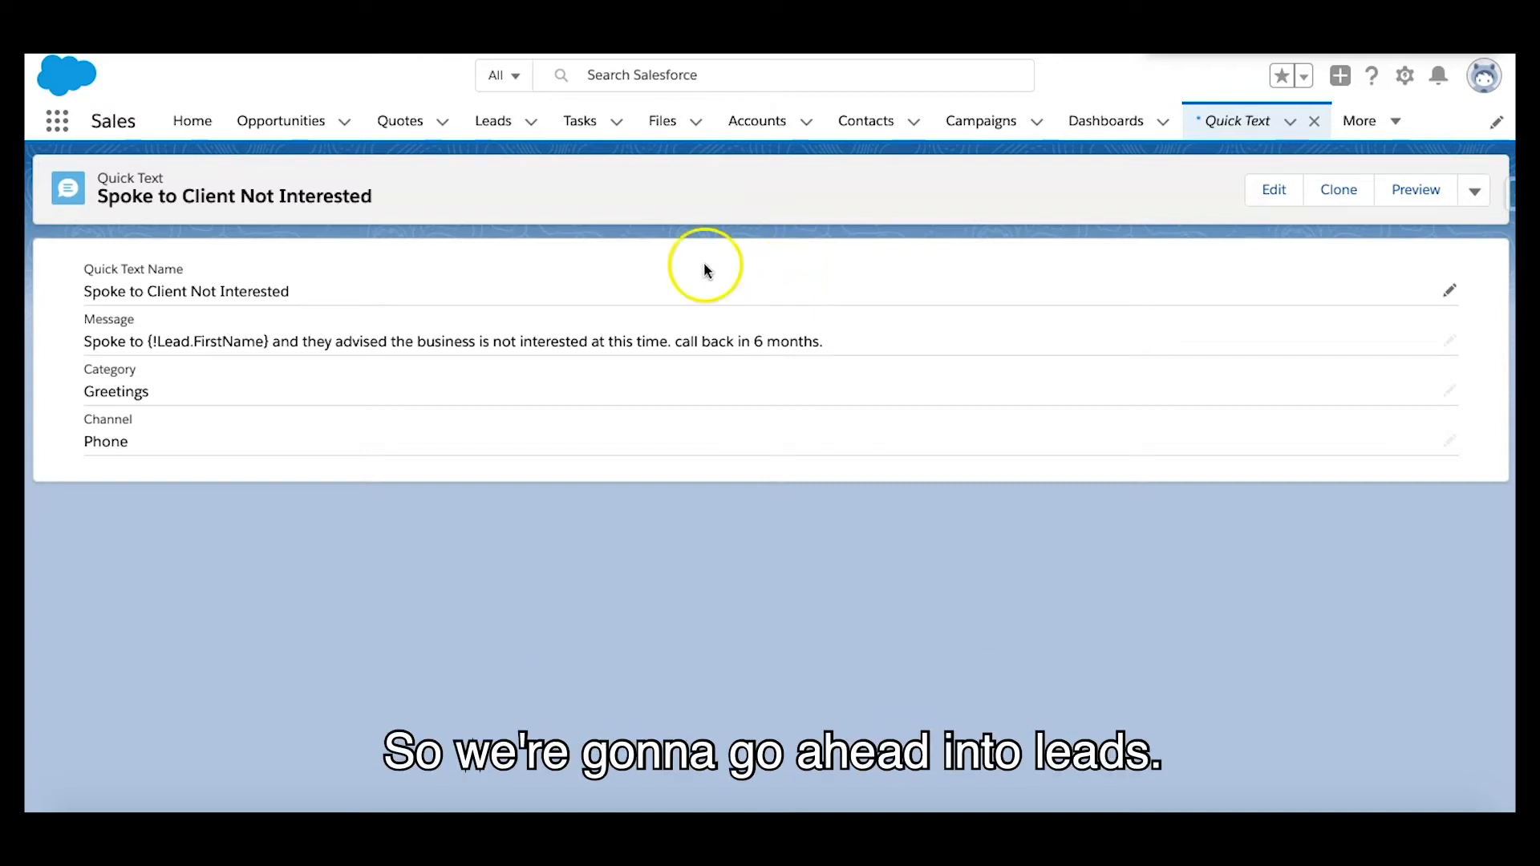
Open the Farmers Coop. of Florida lead from the recently viewed leads
left_click(496, 132)
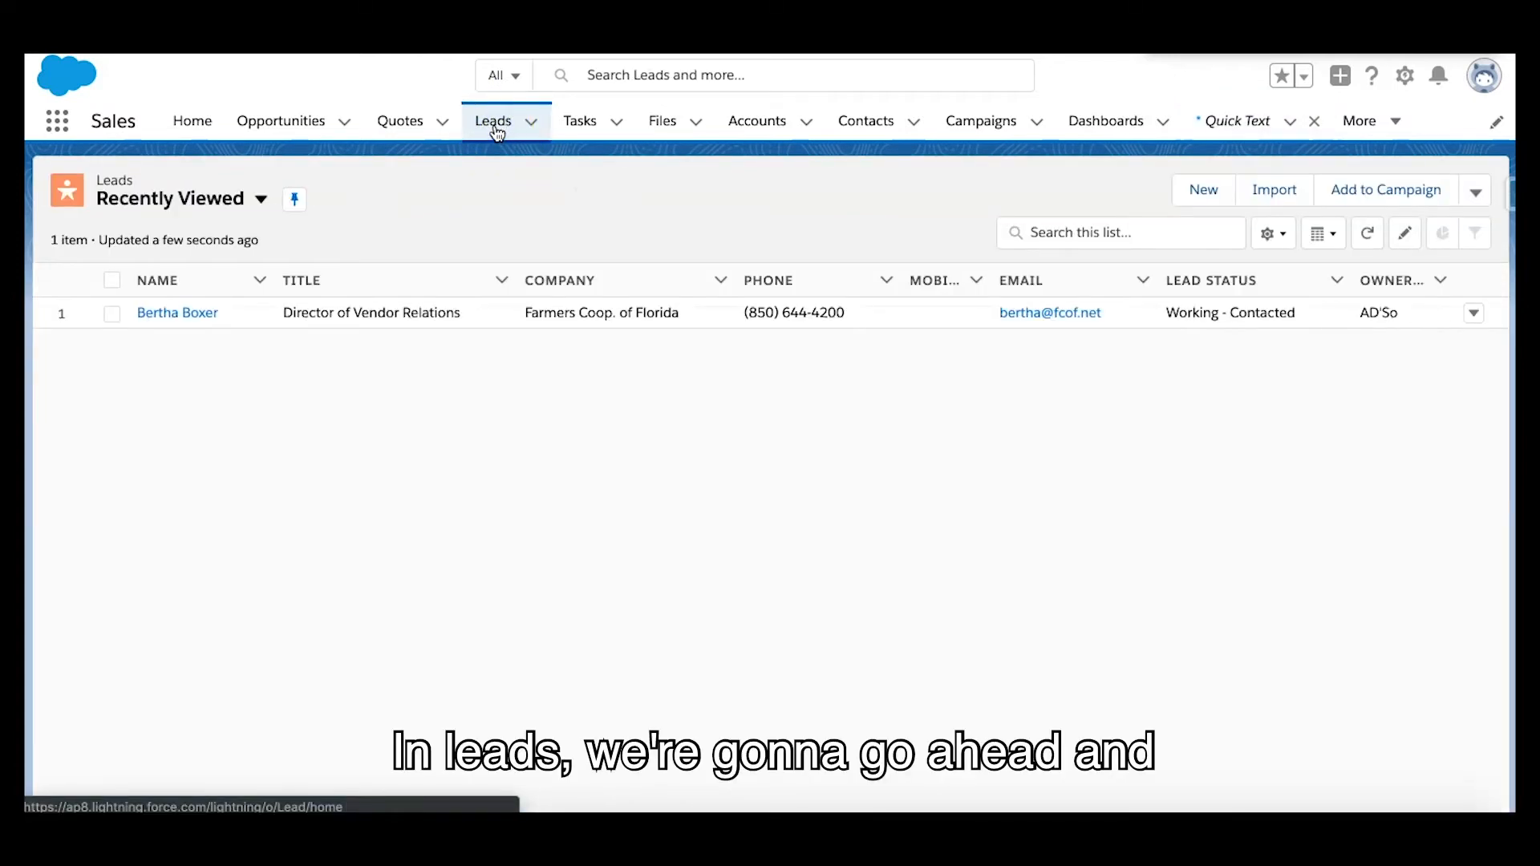
left_click(166, 315)
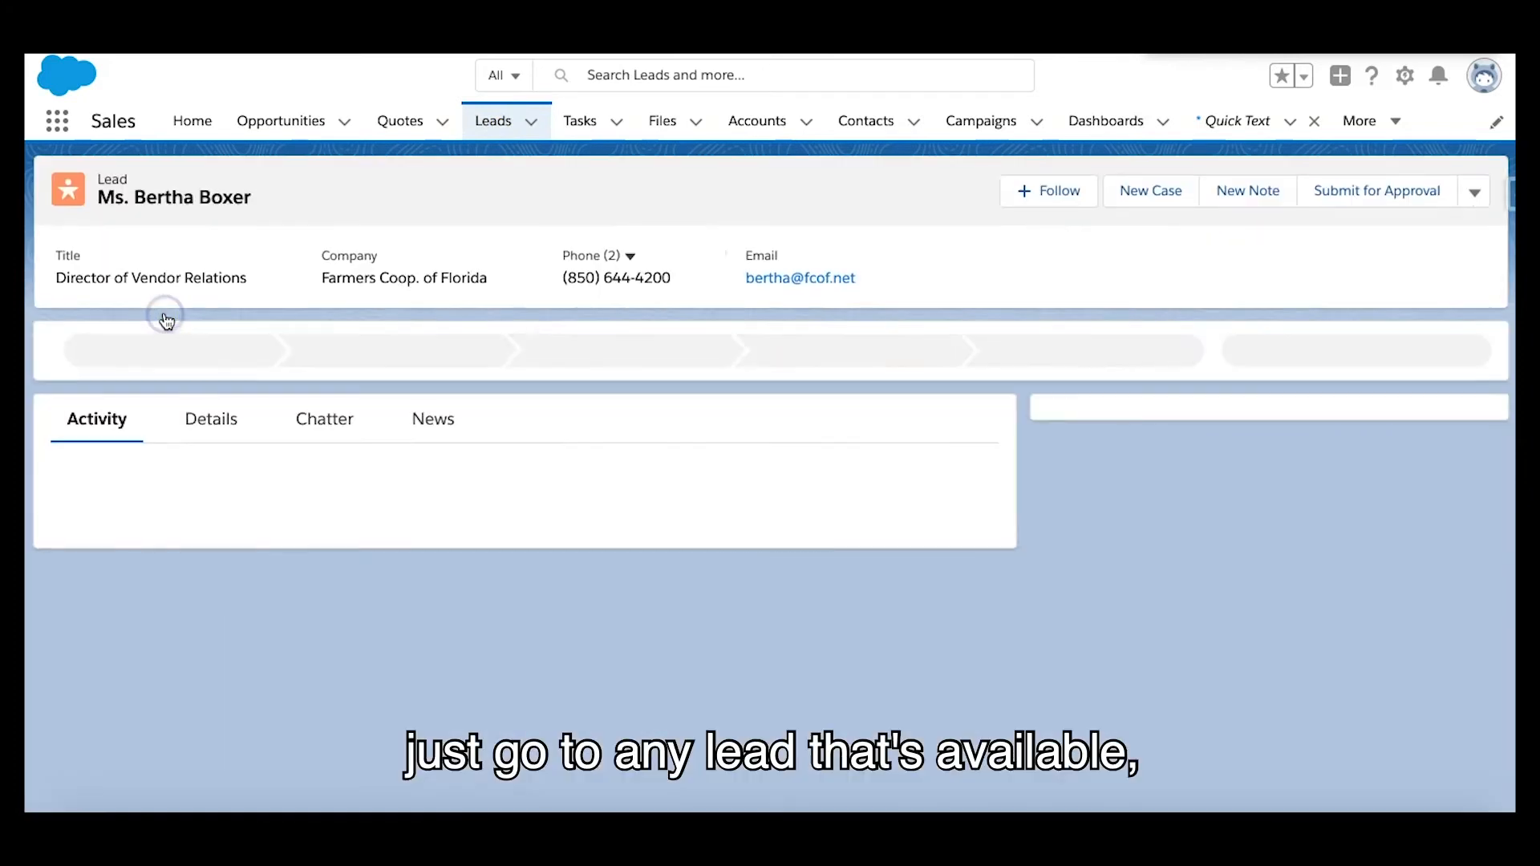
left_click(531, 198)
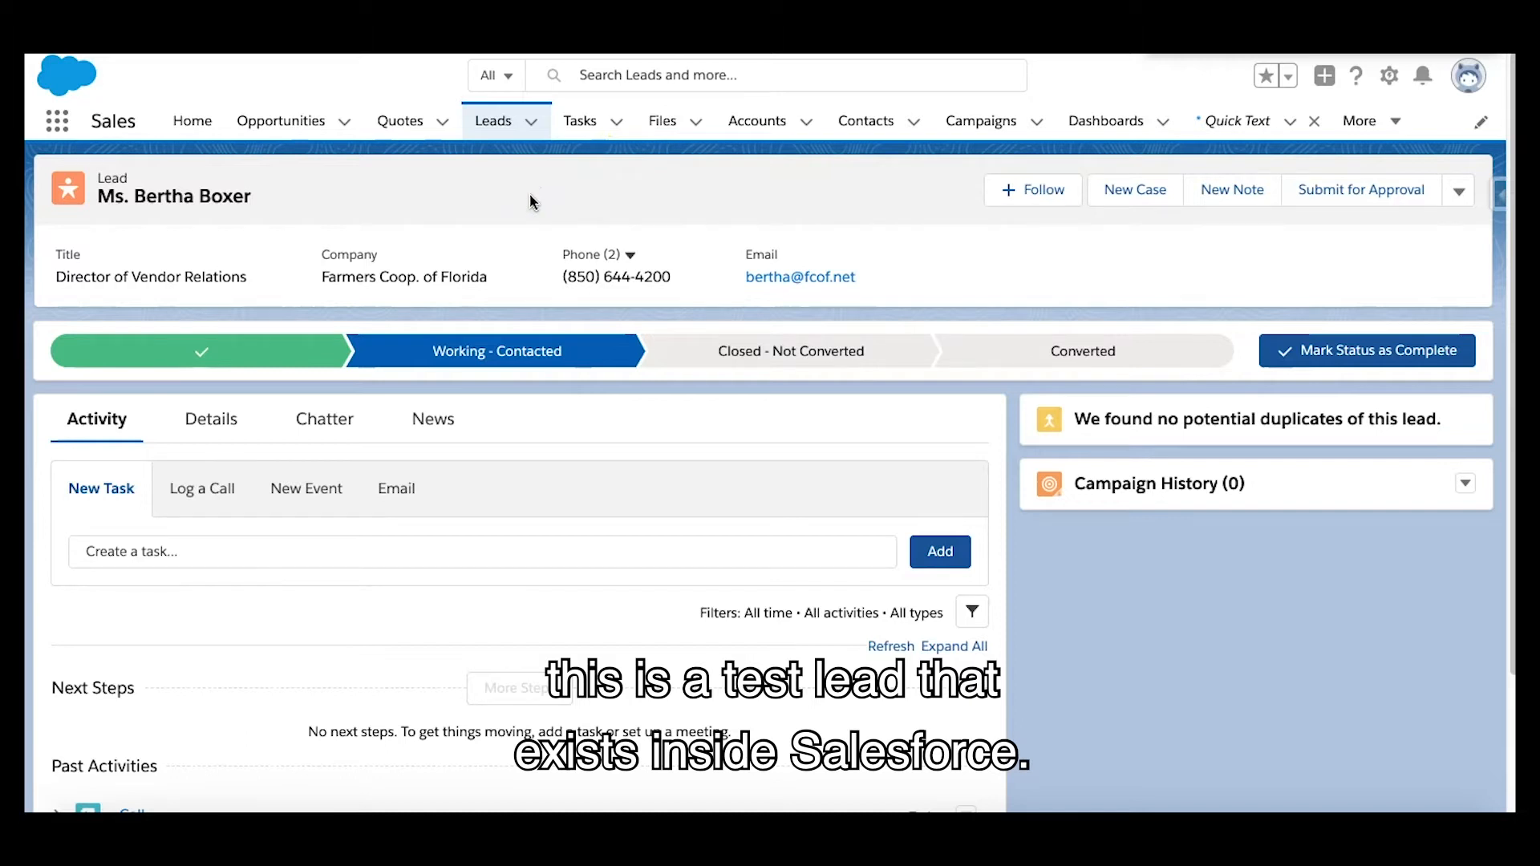
Start logging a call on the lead, keeping Call as the subject
scroll(530, 201, "down", 1)
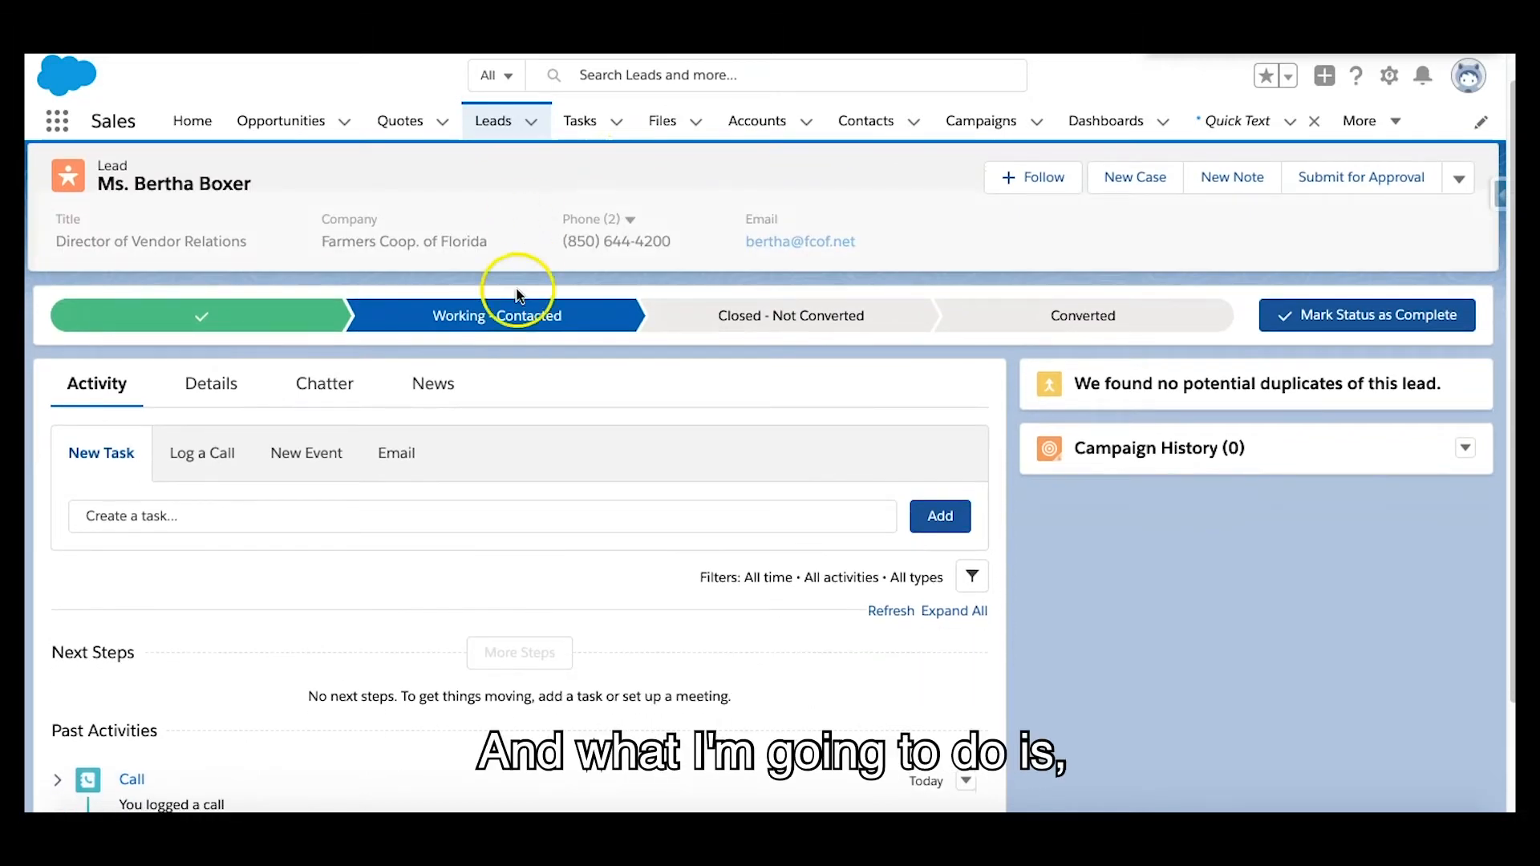
left_click(212, 459)
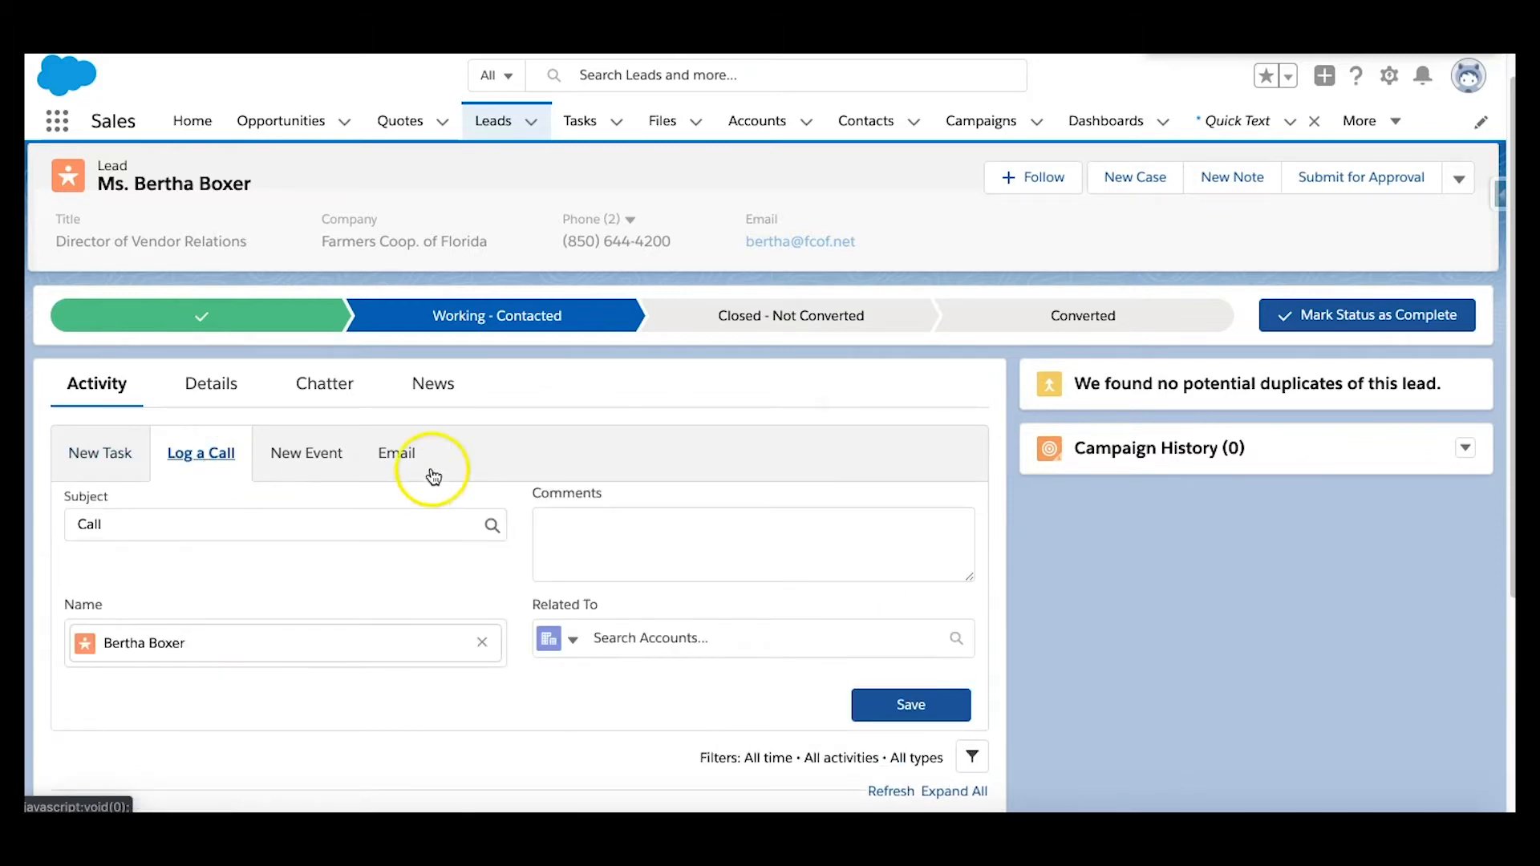
scroll(505, 484, "down", 2)
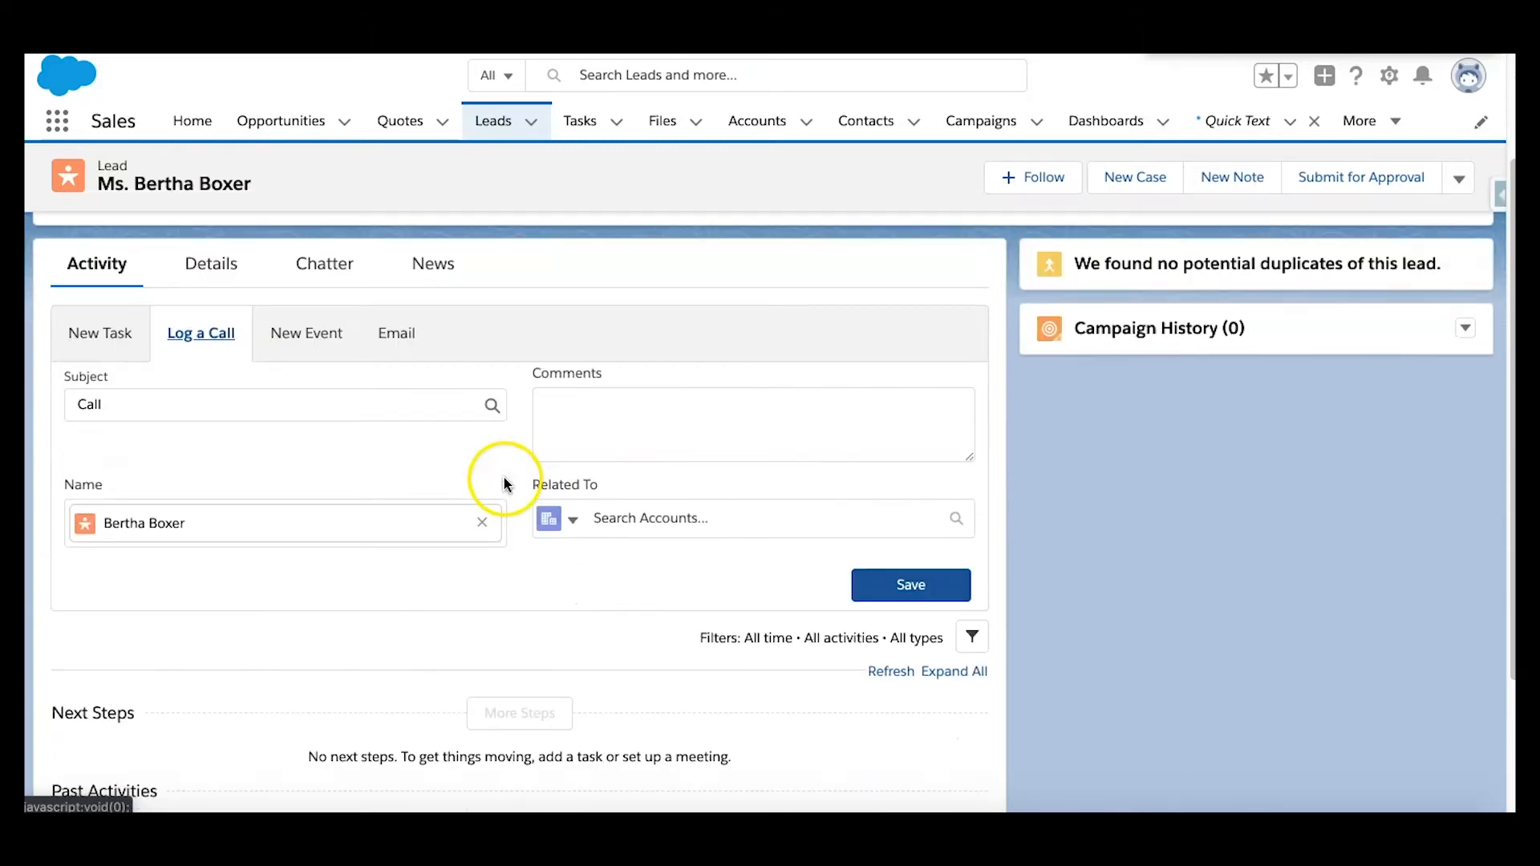
left_click(409, 408)
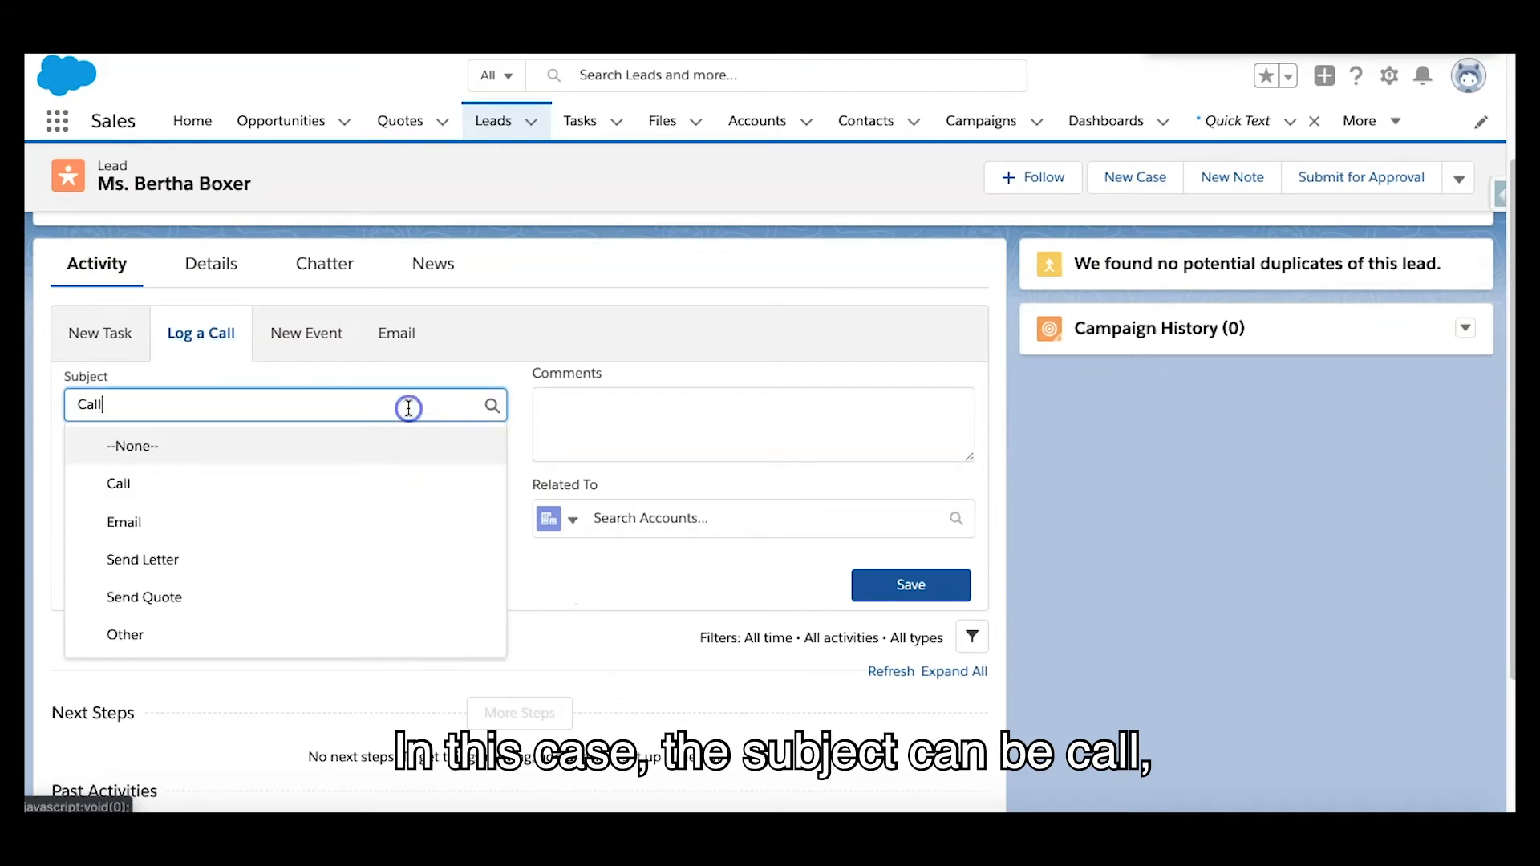
left_click(511, 375)
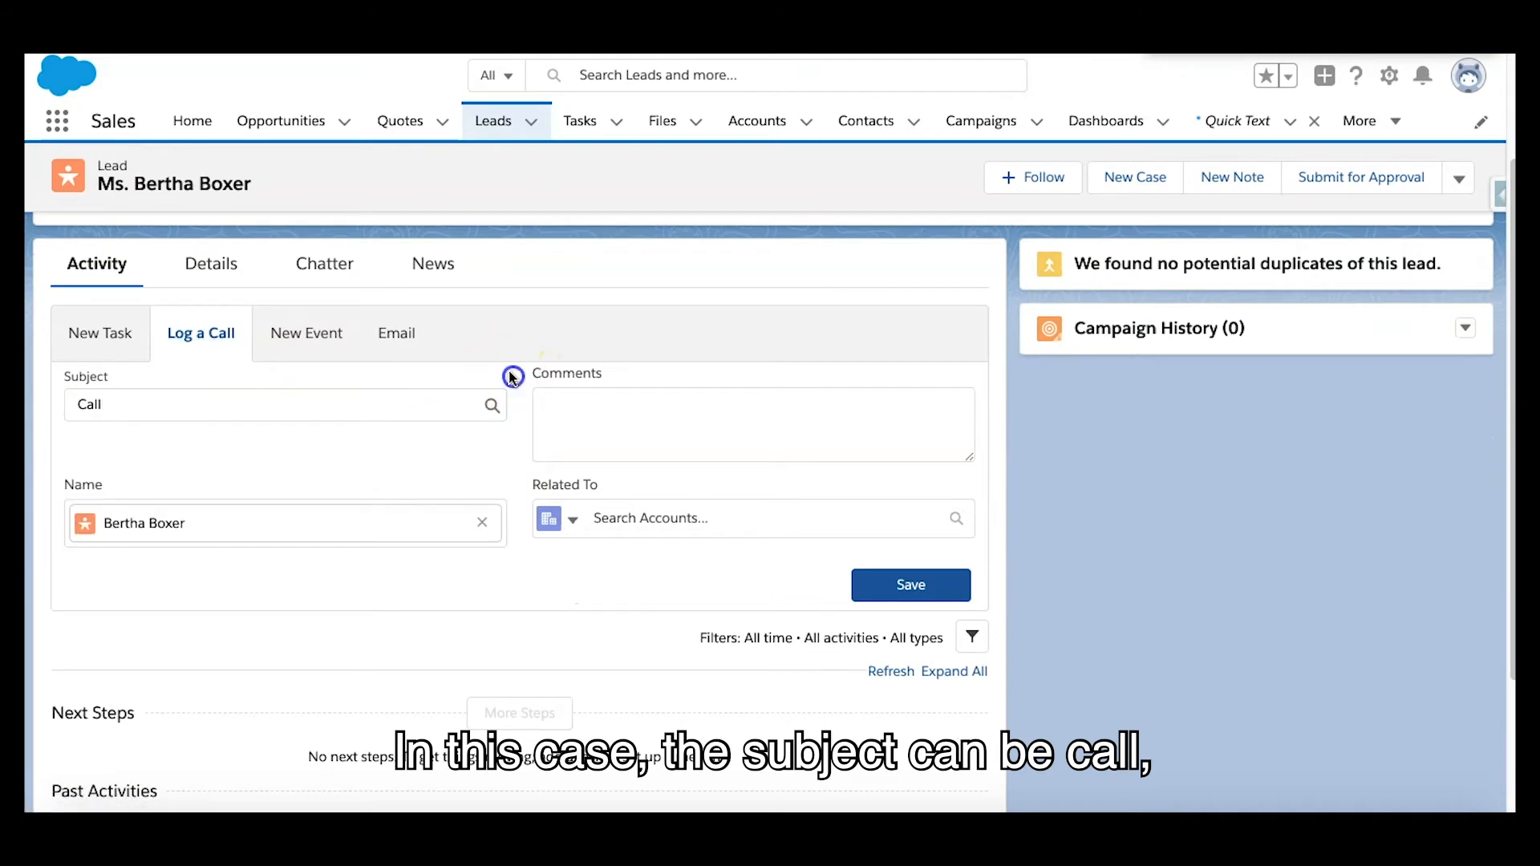
Insert the Spoke to Client Not Interested quick text into the call's comments and save the call
left_click(935, 429)
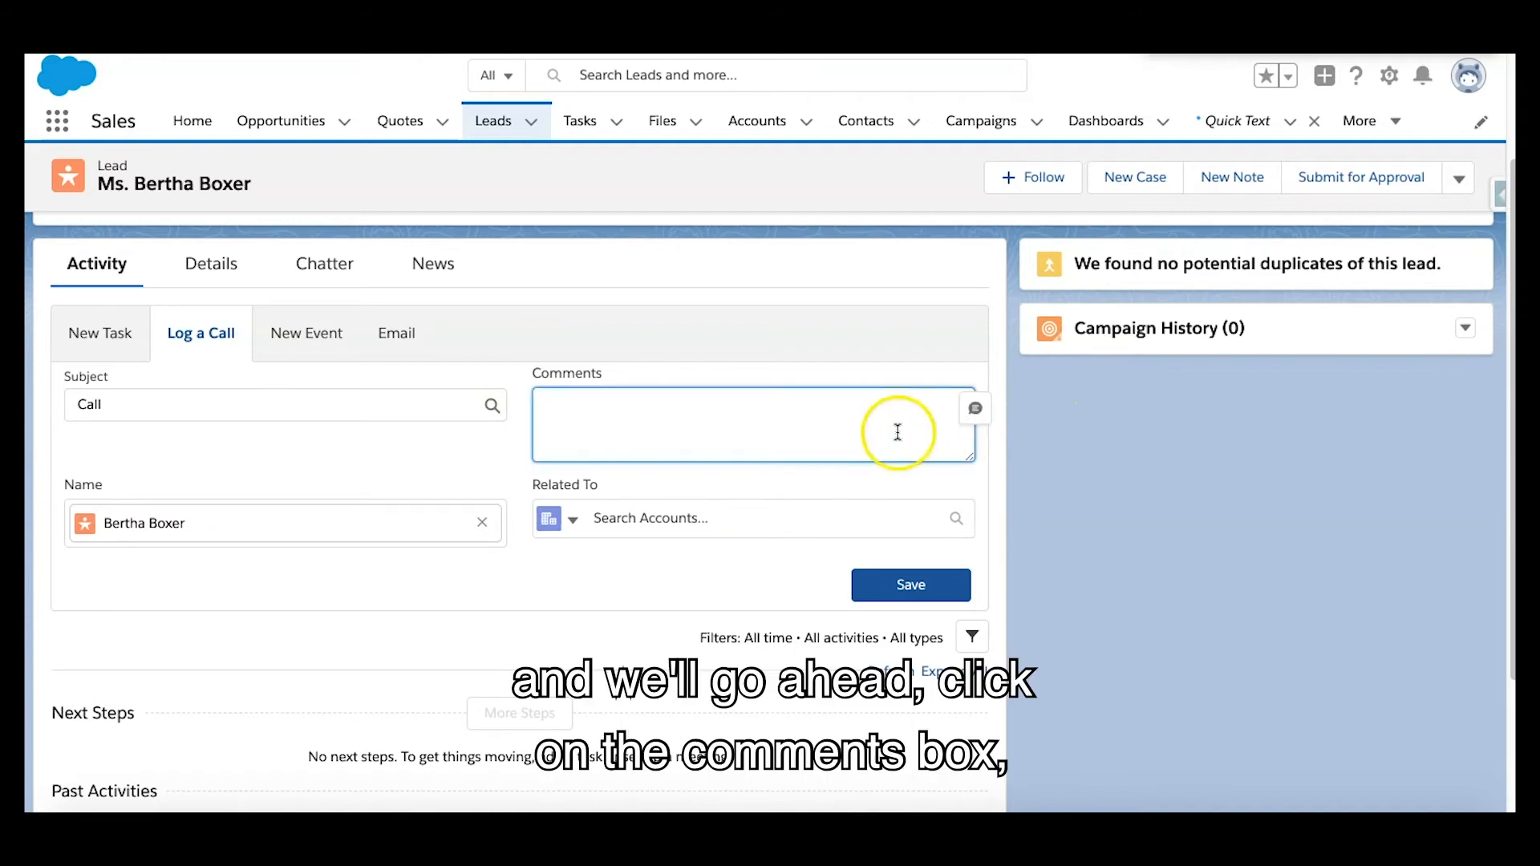
left_click(976, 410)
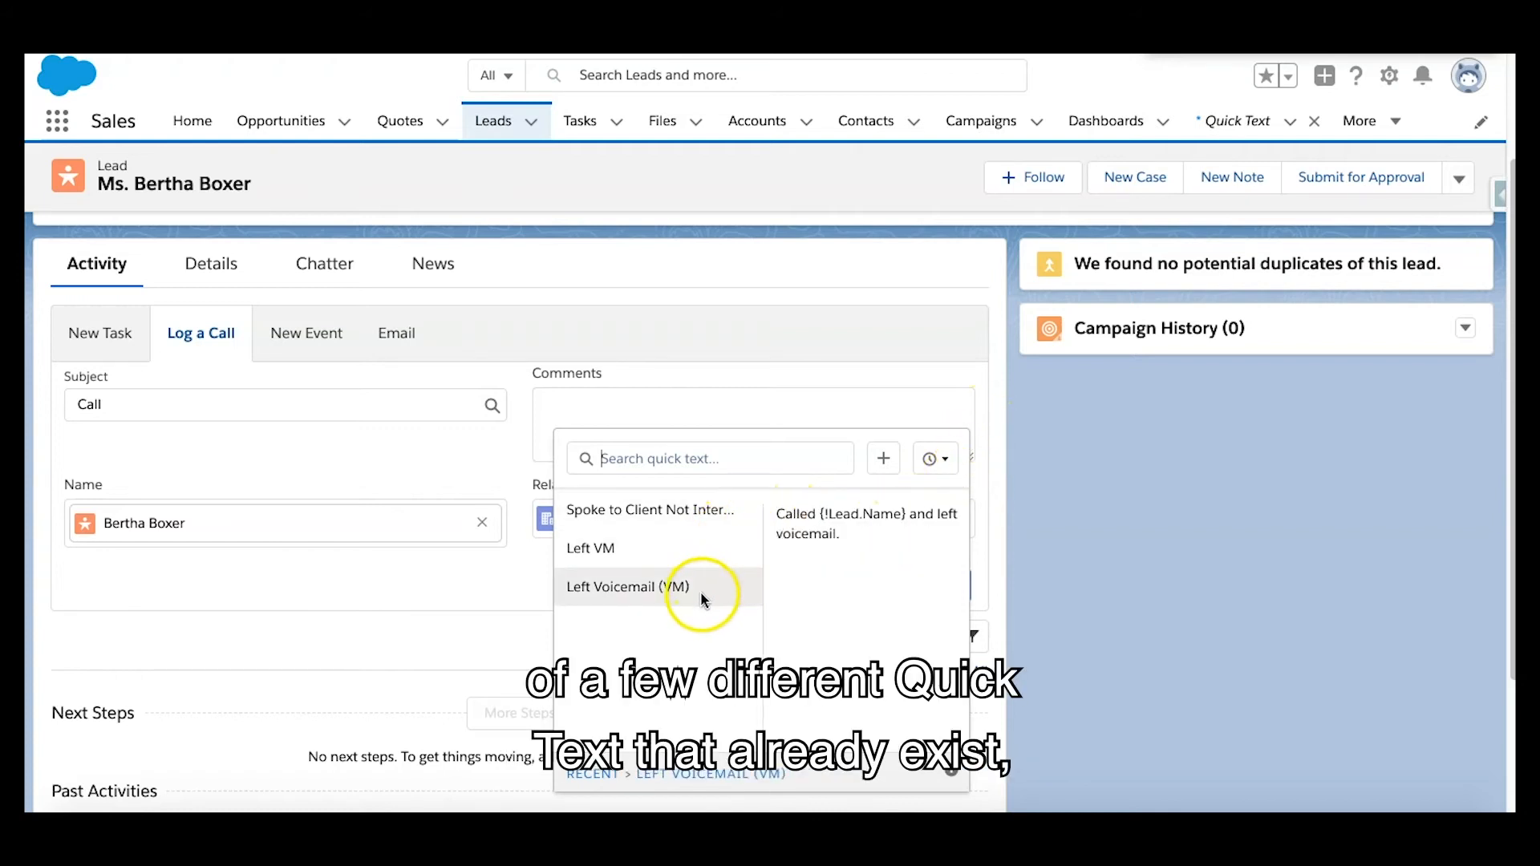
left_click(682, 512)
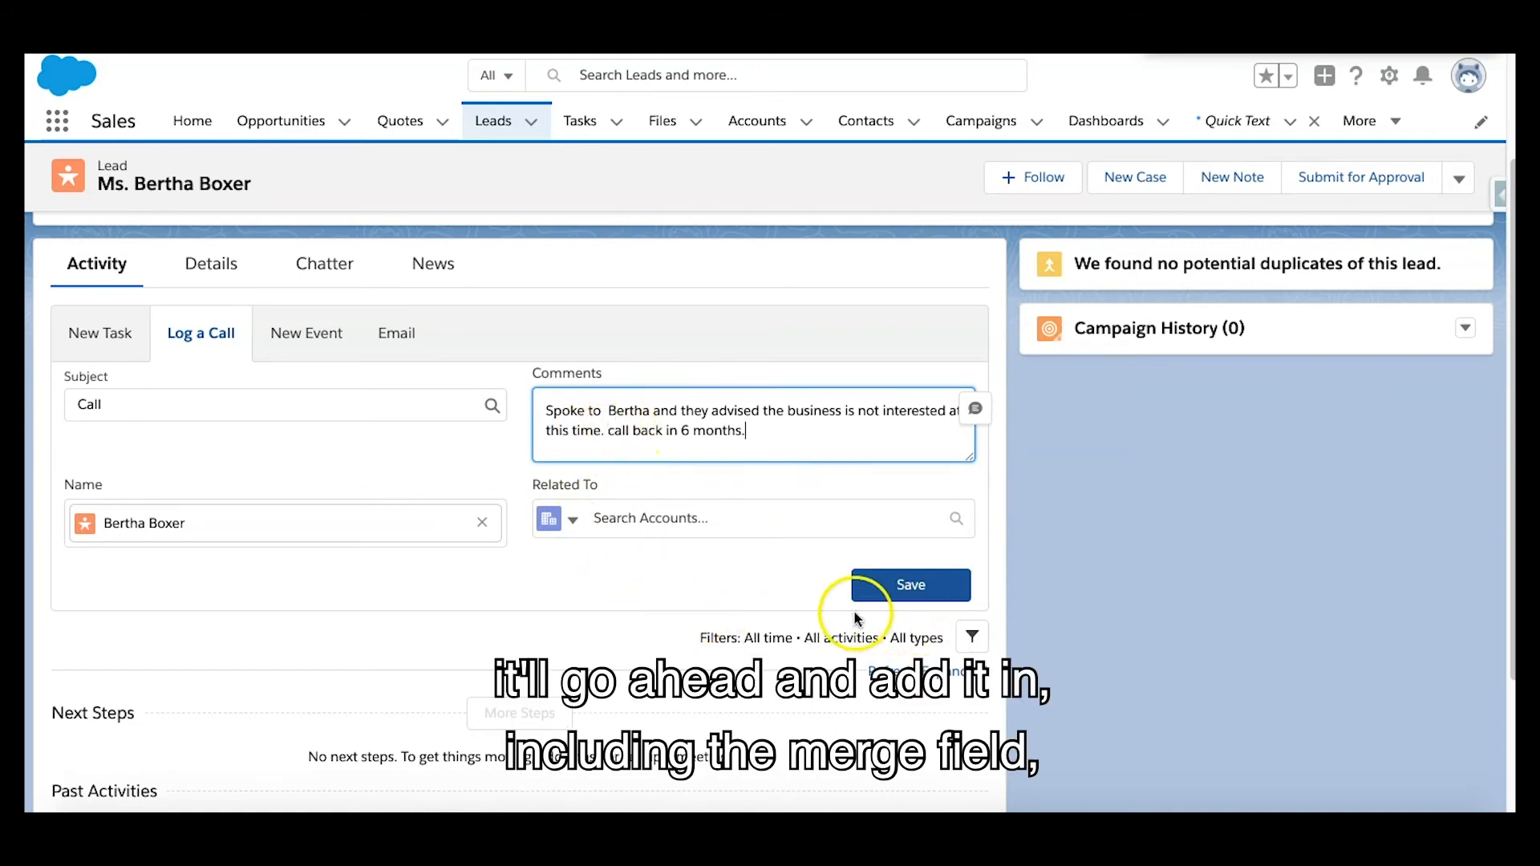
left_click(930, 592)
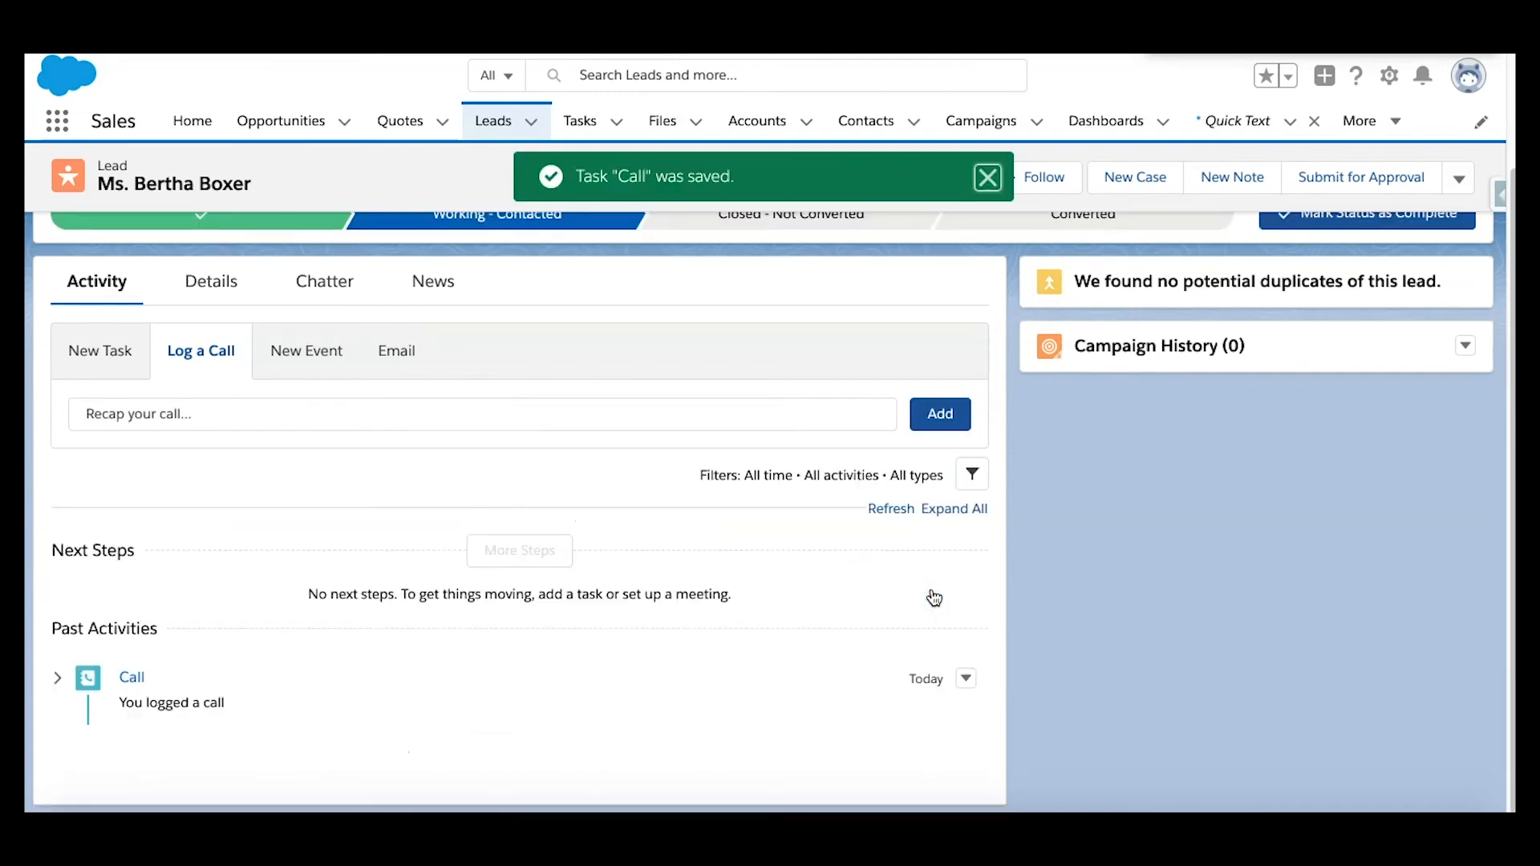